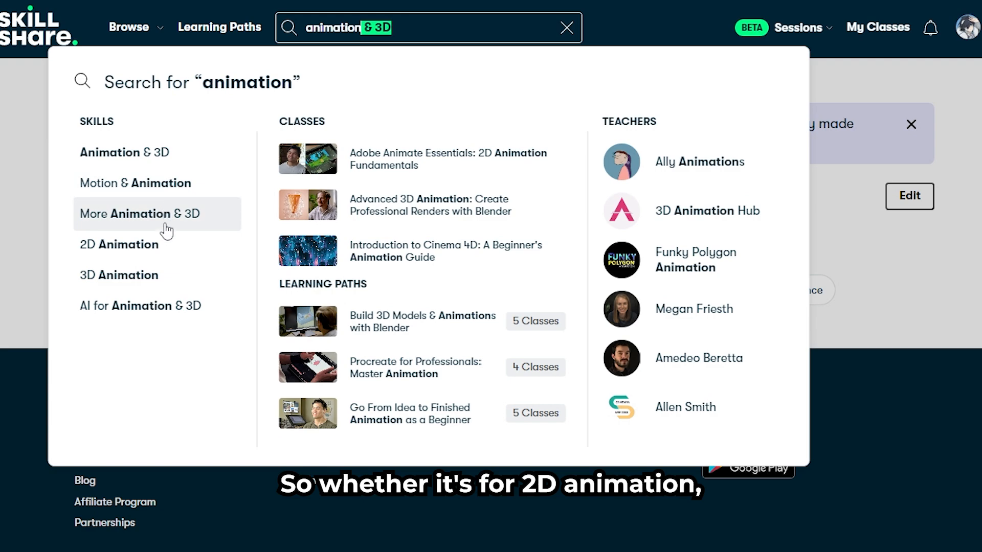
Open the Motion & Animation skill results and look through the learning paths, classes, digital products and 1-on-1 sessions
click(163, 245)
scroll(491, 307, down, 1)
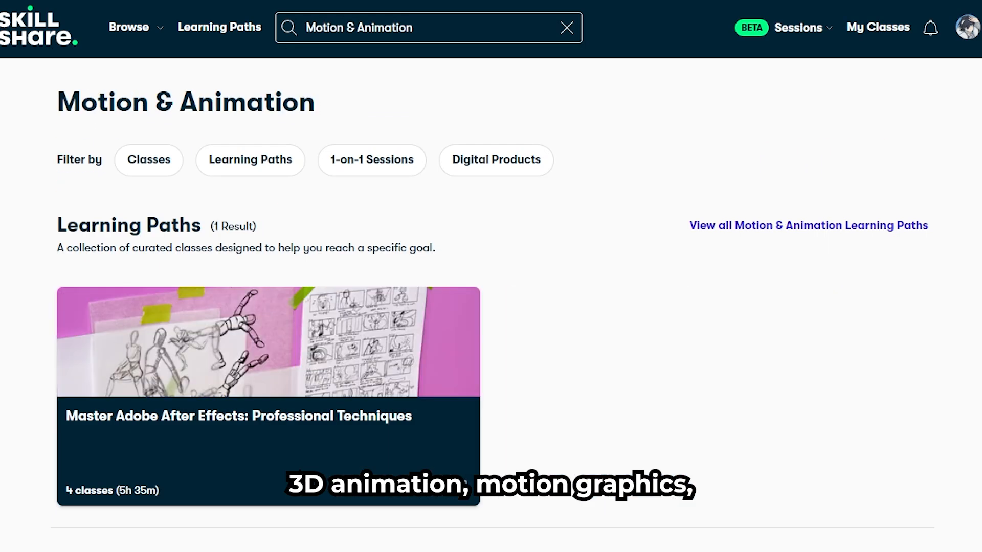
scroll(970, 100, down, 7)
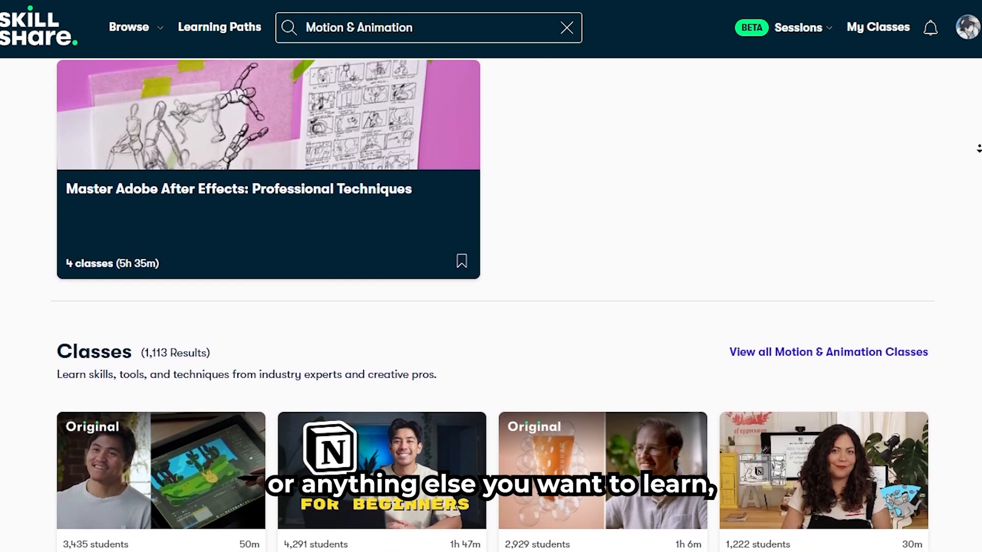
scroll(978, 149, down, 10)
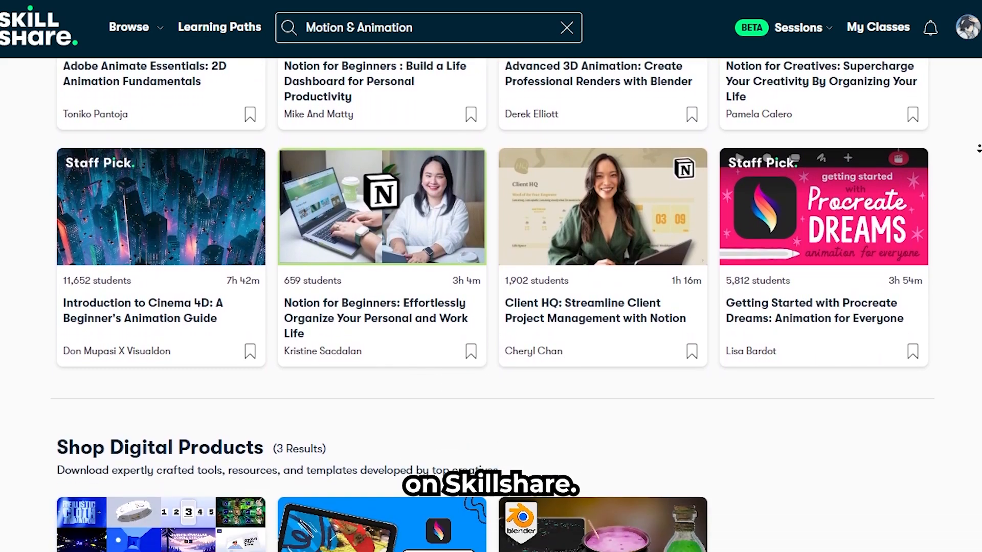
scroll(979, 148, down, 9)
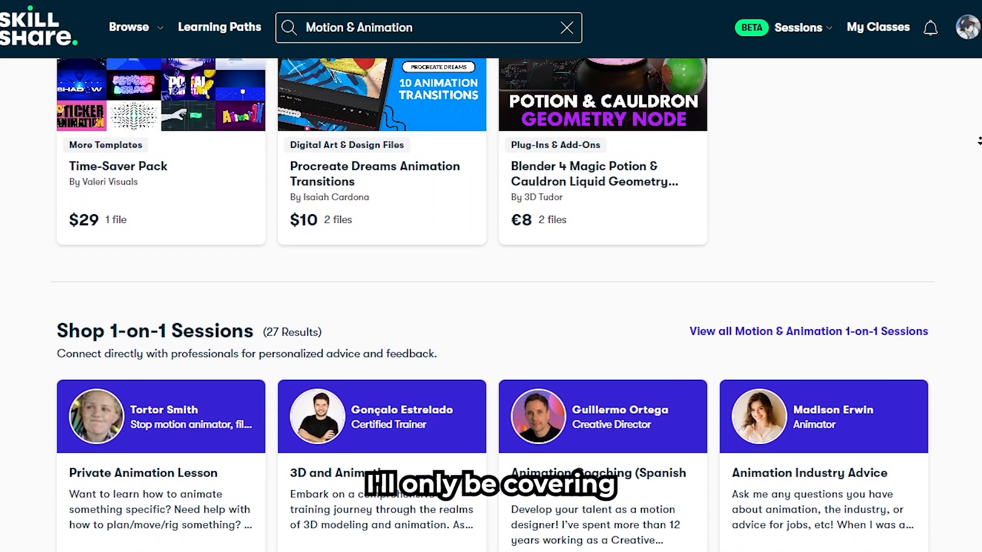
scroll(979, 134, down, 2)
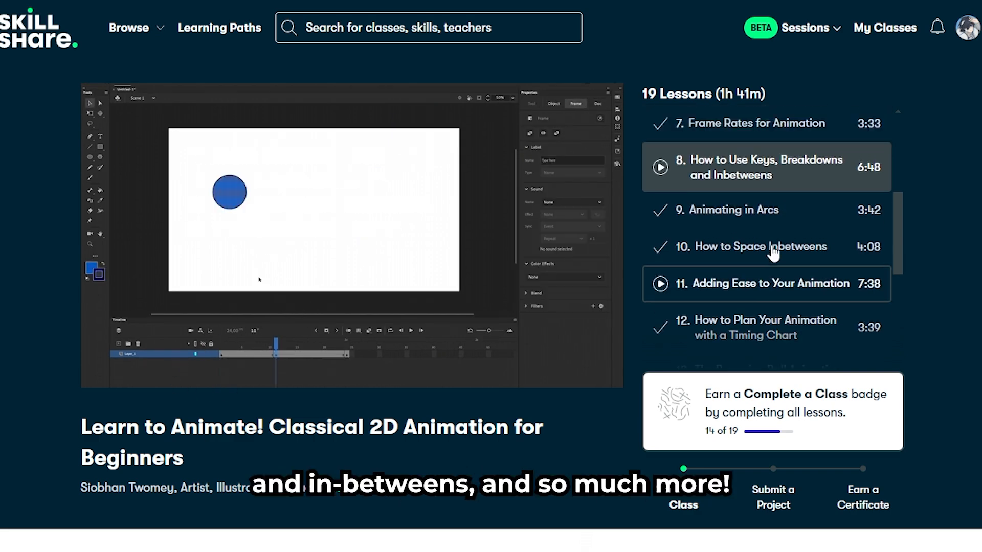
Look through the lesson list of the classical 2D animation class and the class results for clip studio paint
scroll(772, 252, up, 5)
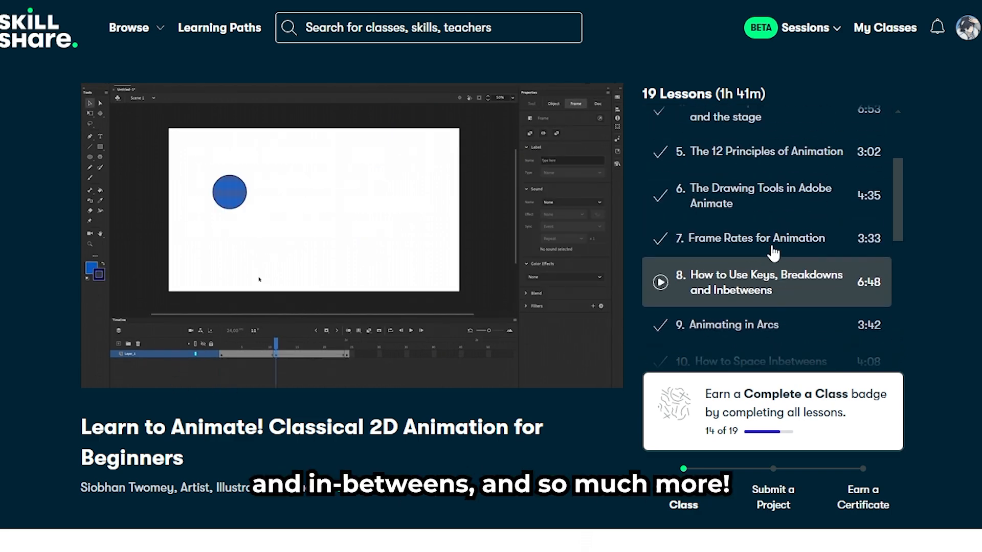
scroll(750, 252, up, 2)
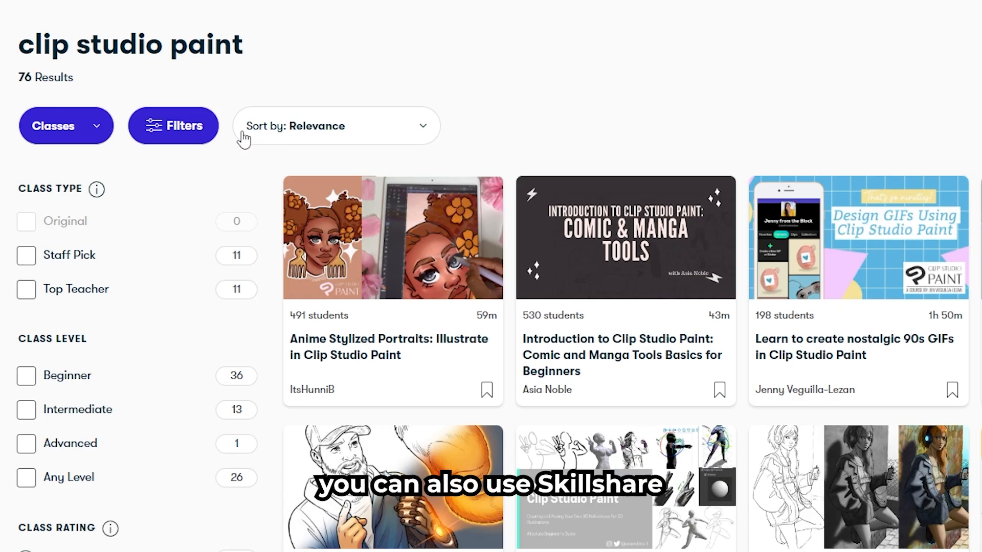
scroll(491, 276, down, 4)
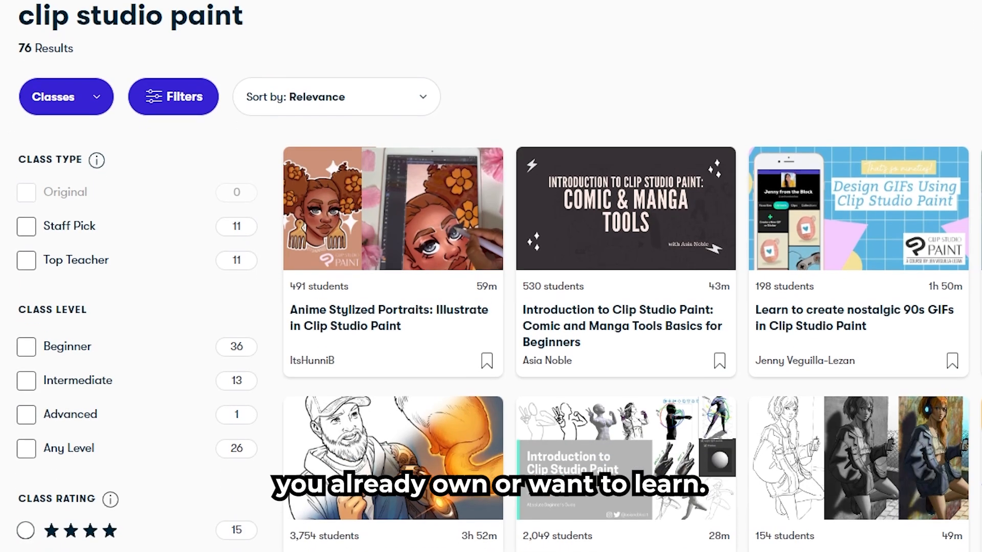
scroll(491, 276, down, 2)
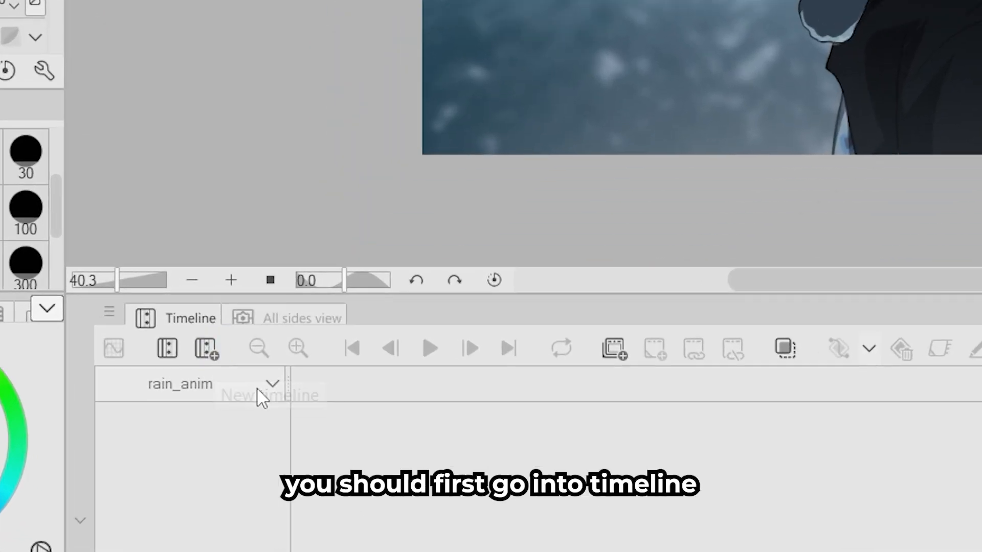
Create a new timeline named rain_anim with a playback time of 48 frames, keeping the frame rate at 12
click(207, 350)
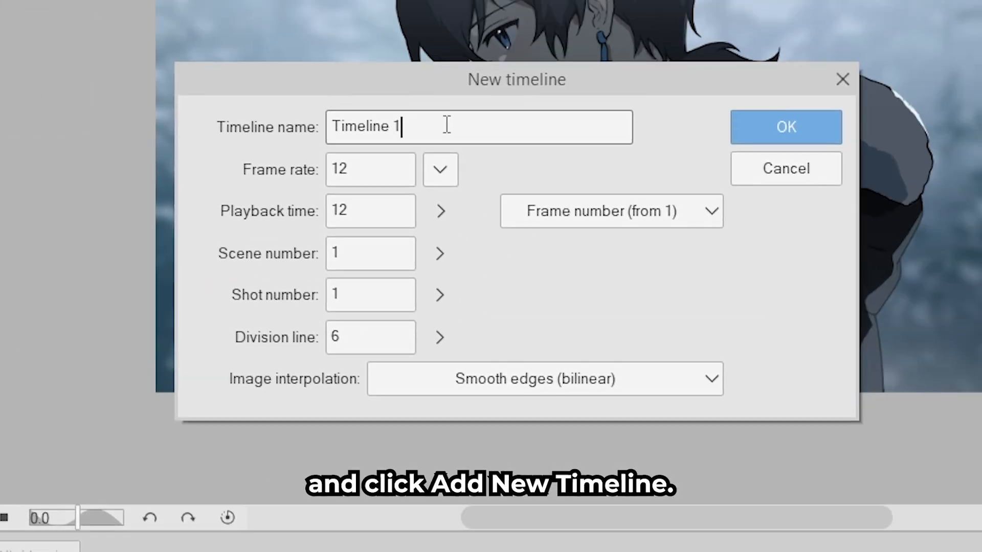
double_click(447, 125)
text(rain_anim)
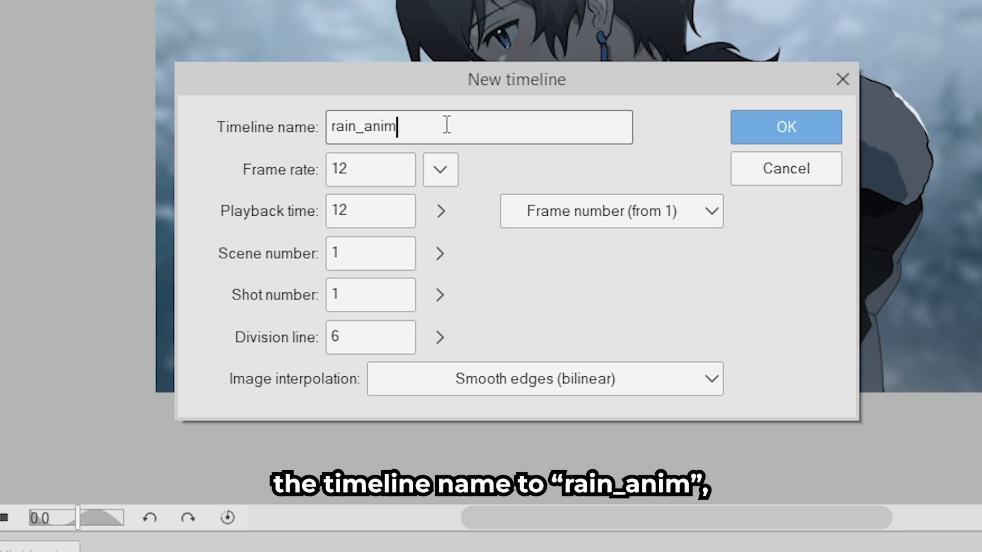
click(341, 210)
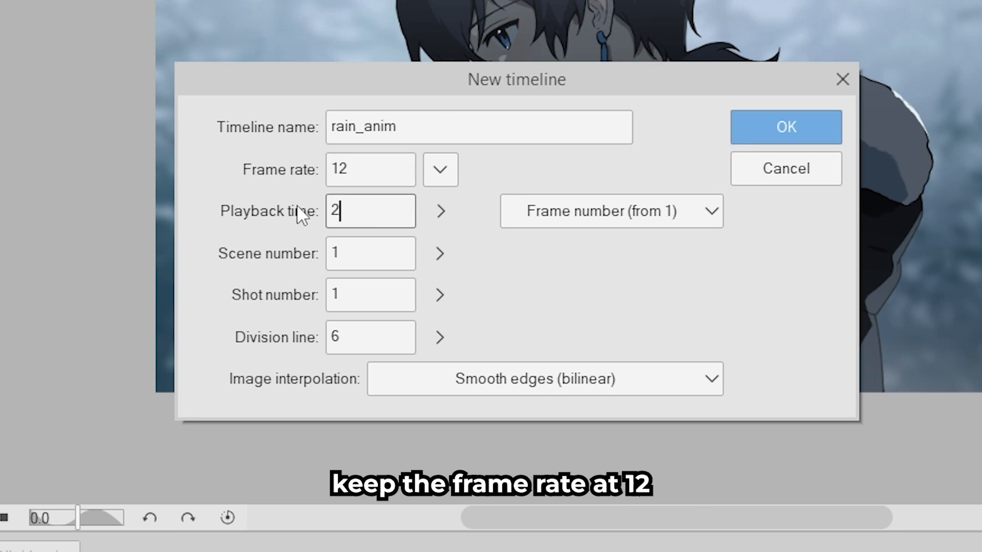
key(BackSpace)
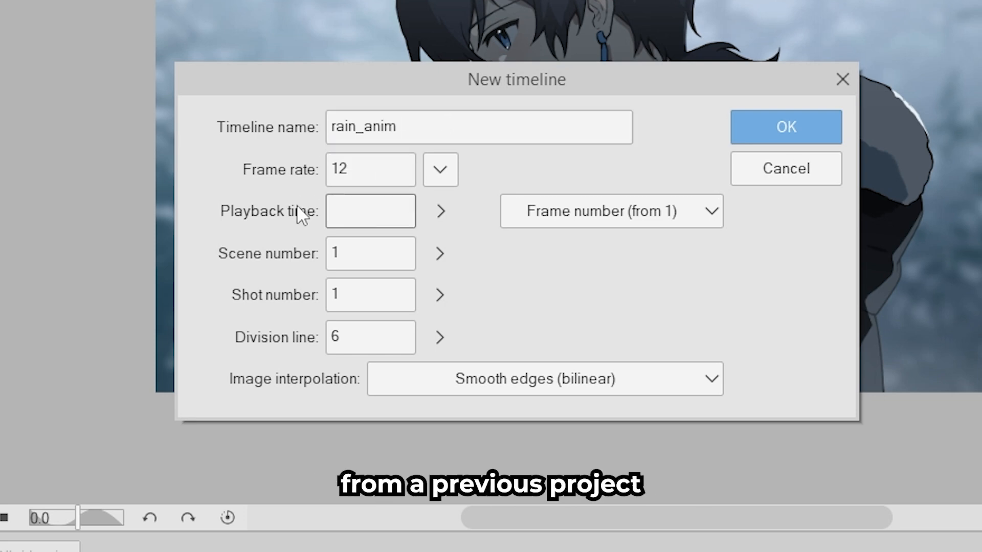
text(3)
key(BackSpace)
text(4)
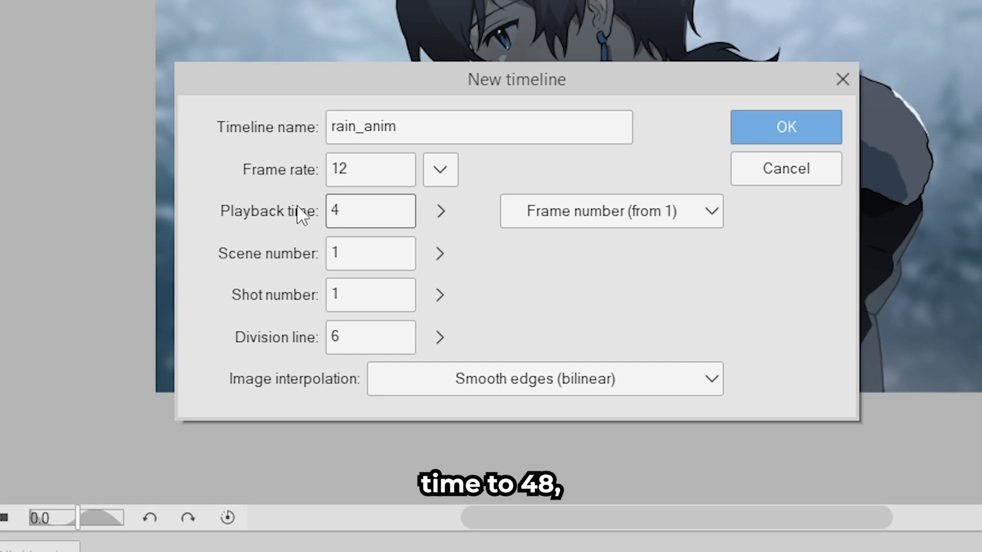
text(8)
click(775, 134)
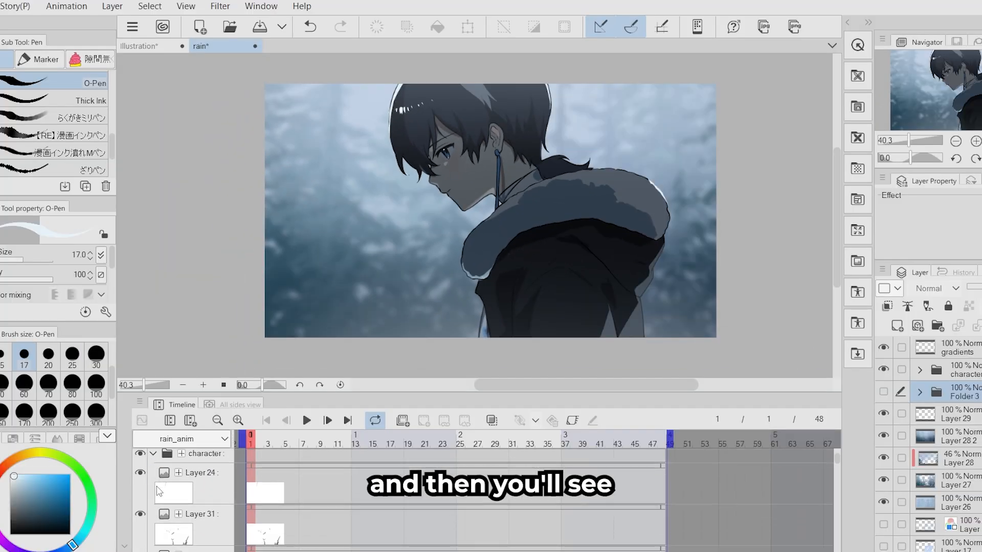
Collapse the EYE subfolder and the character folder in the timeline's track list
scroll(169, 504, down, 5)
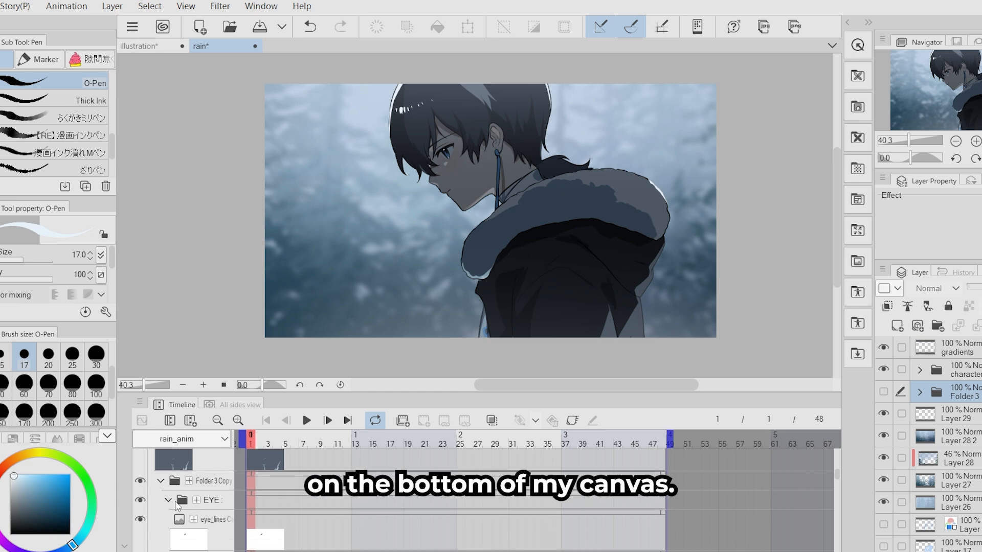
click(174, 500)
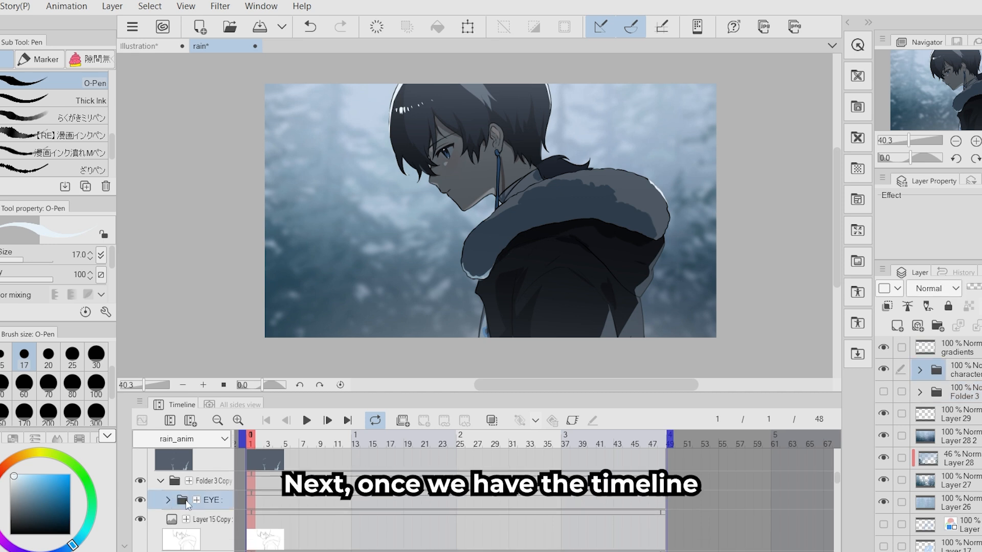
scroll(181, 501, up, 6)
scroll(481, 235, down, 4)
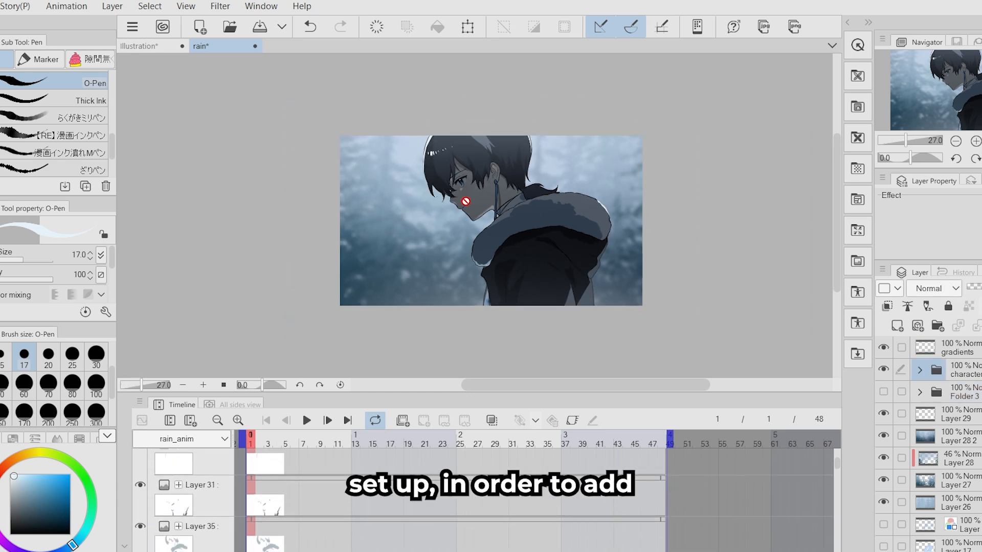
scroll(465, 200, up, 3)
scroll(174, 491, up, 5)
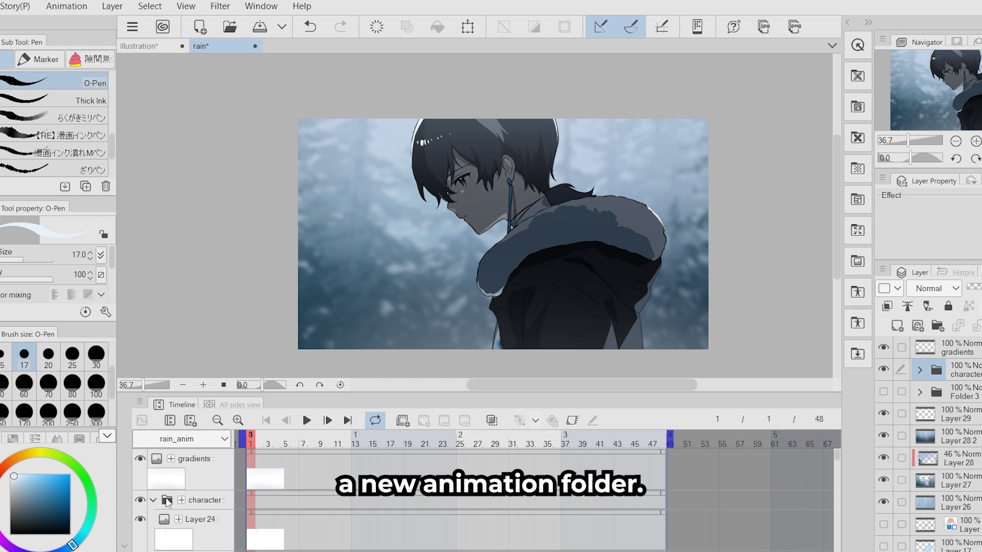
click(153, 500)
Add a new animation folder above the gradients layer and rename it rain_1
click(112, 5)
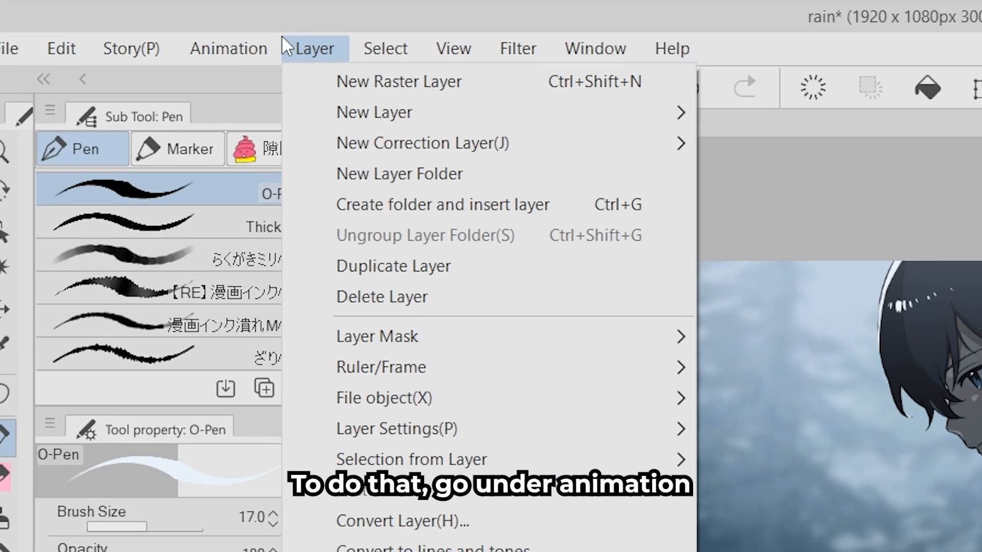
click(218, 9)
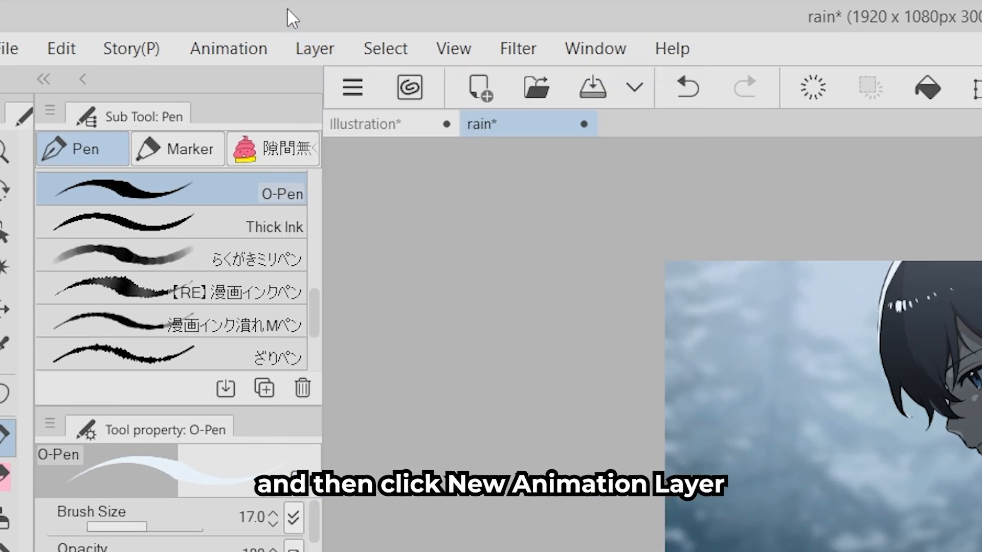
click(171, 35)
mouse_move(284, 78)
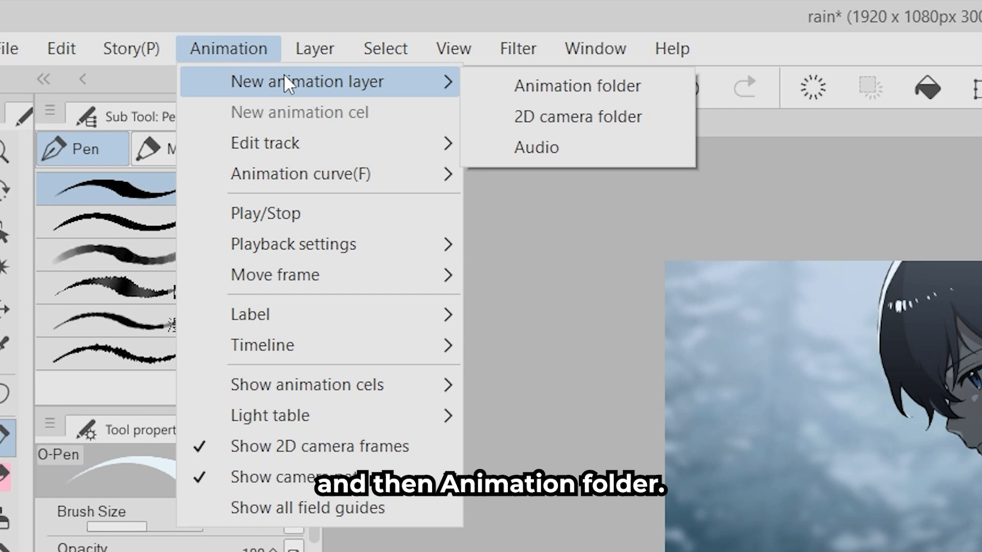
click(559, 87)
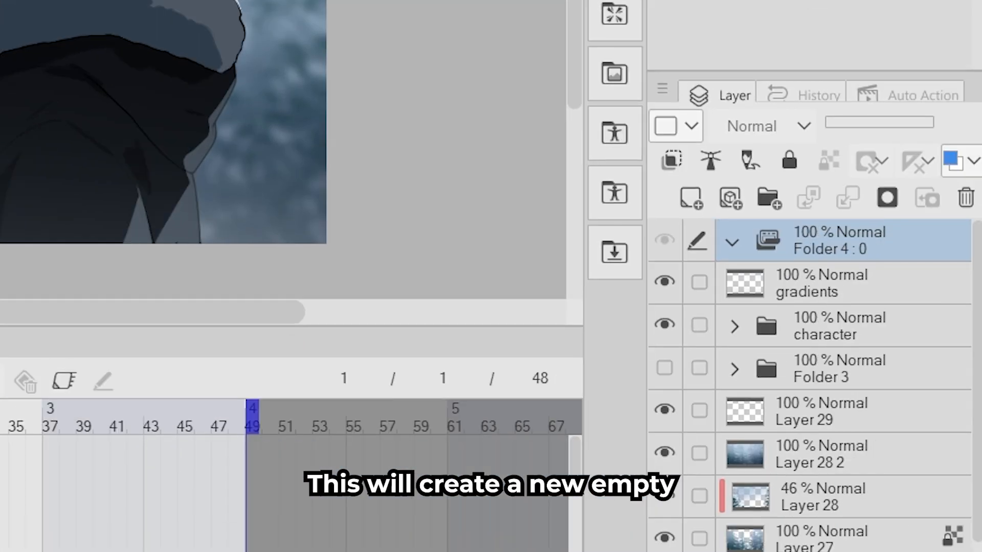
double_click(850, 249)
text(rain)
key(Return)
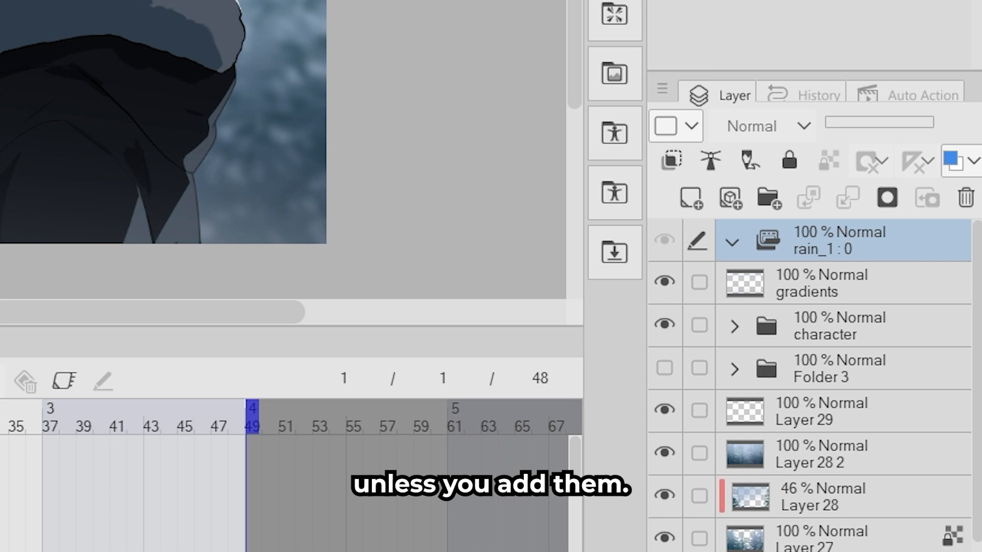
Add four empty raster layers as cels inside the rain_1 animation folder
click(689, 188)
click(706, 193)
click(706, 193)
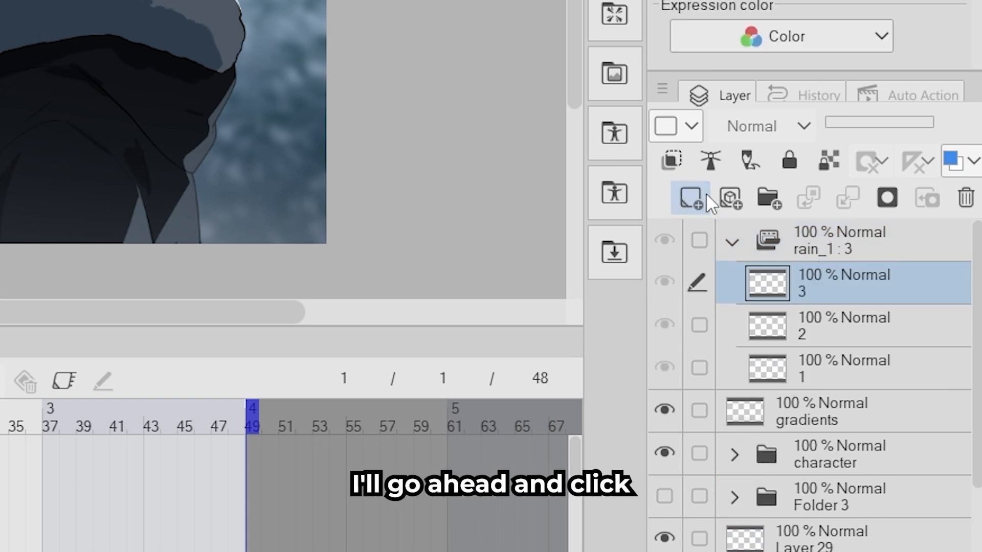
click(706, 192)
click(839, 240)
click(839, 411)
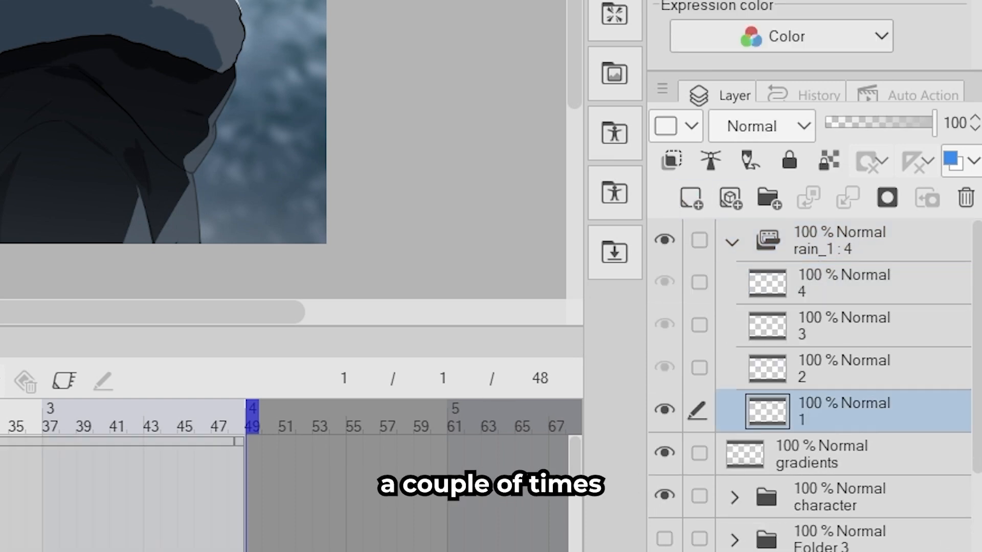
click(839, 368)
click(839, 241)
click(838, 326)
click(838, 240)
click(839, 283)
click(807, 412)
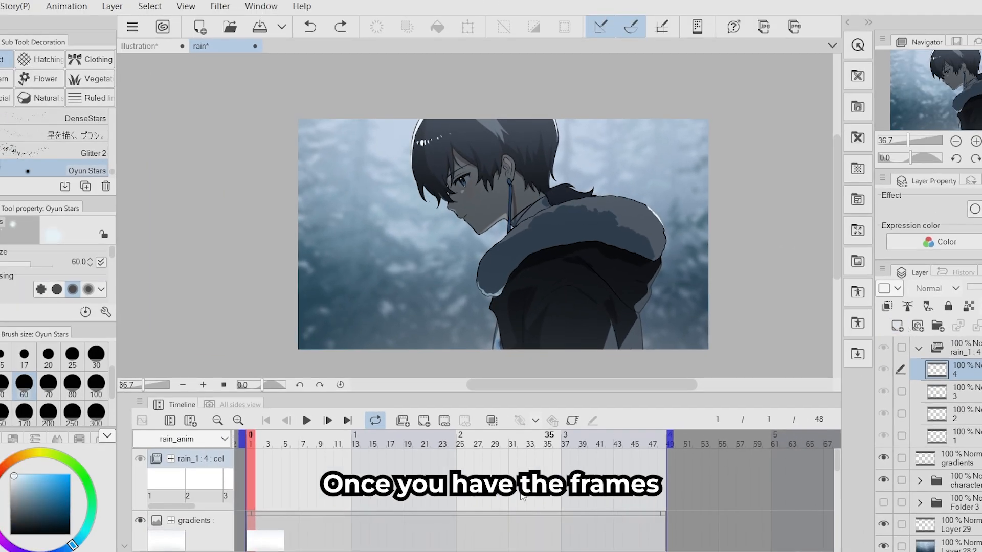
Assign cels 1, 2, 3 and 4 to frames 1, 3, 5 and 7 of the rain_1 track
right_click(249, 471)
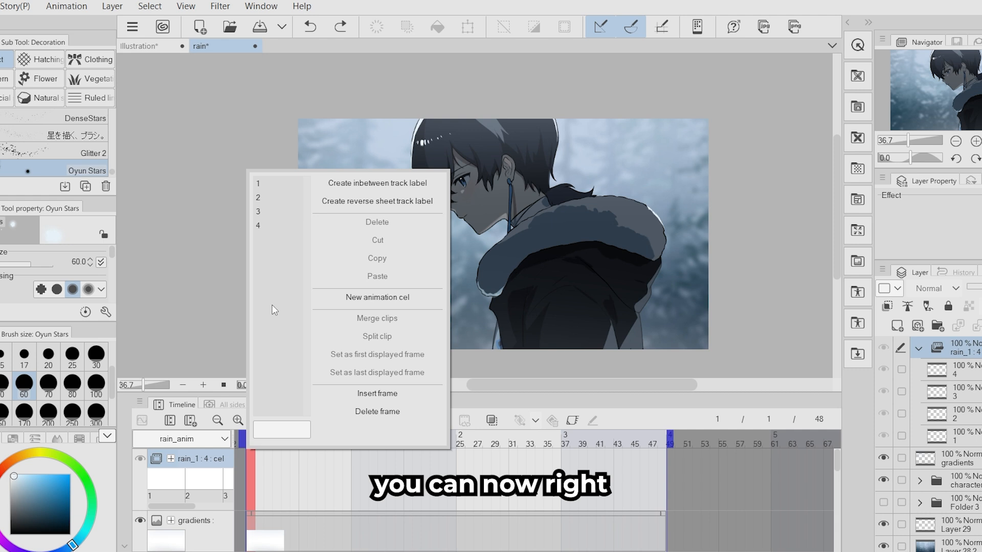
click(277, 185)
right_click(265, 494)
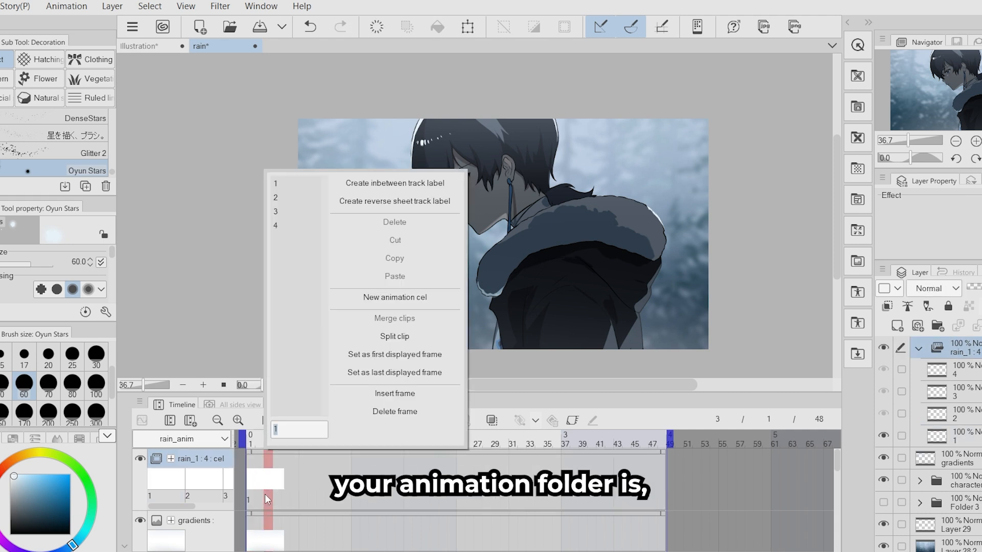
click(297, 207)
right_click(283, 508)
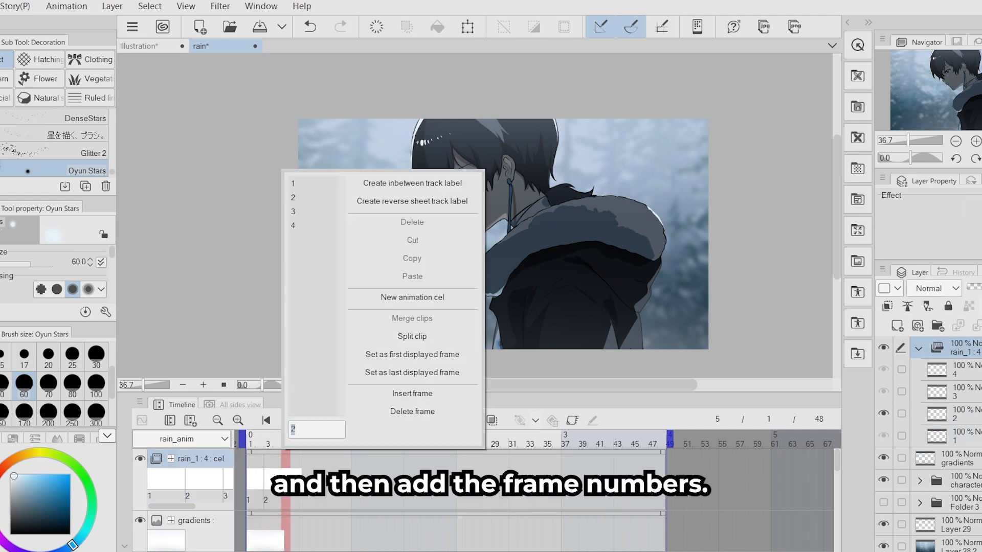
click(325, 198)
right_click(305, 496)
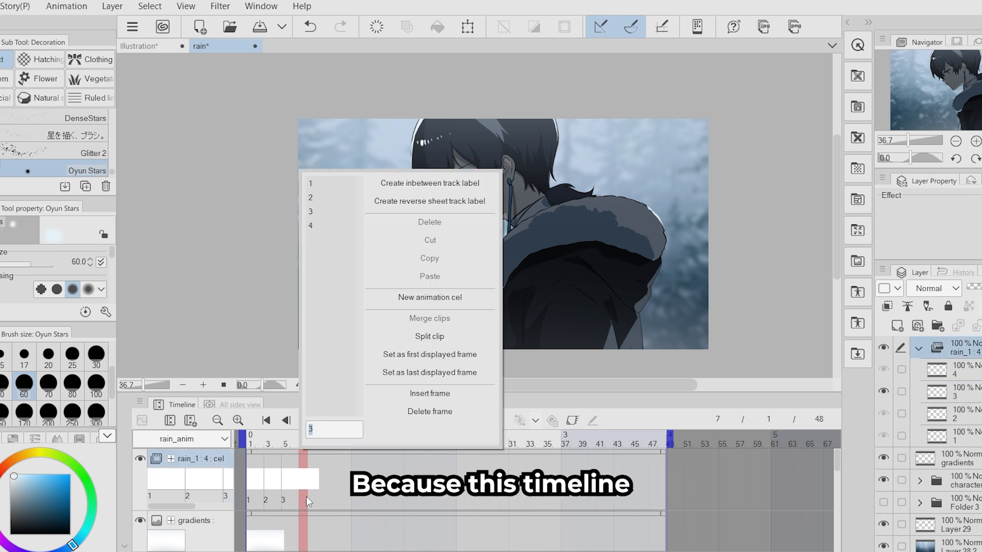
click(313, 231)
Select cel 1 of the rain_1 folder and choose the 雨粒大 raindrop brush from the natural decoration brushes
click(957, 439)
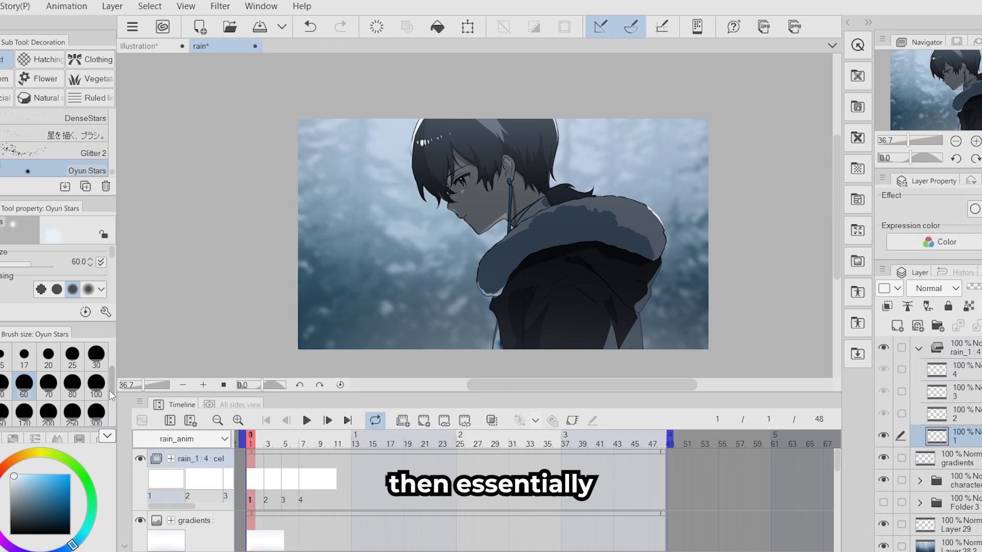
scroll(109, 391, down, 2)
click(41, 98)
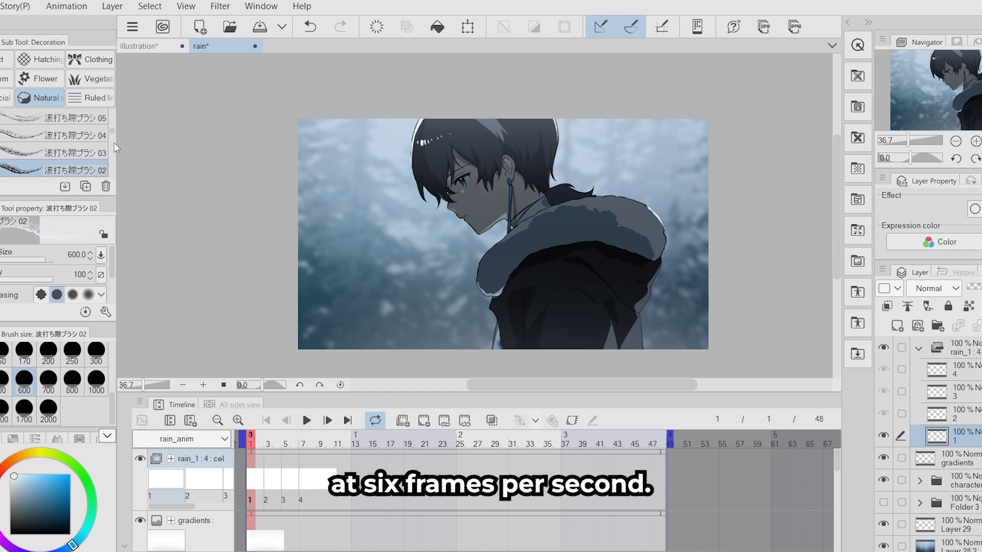
scroll(114, 164, down, 3)
scroll(113, 148, up, 8)
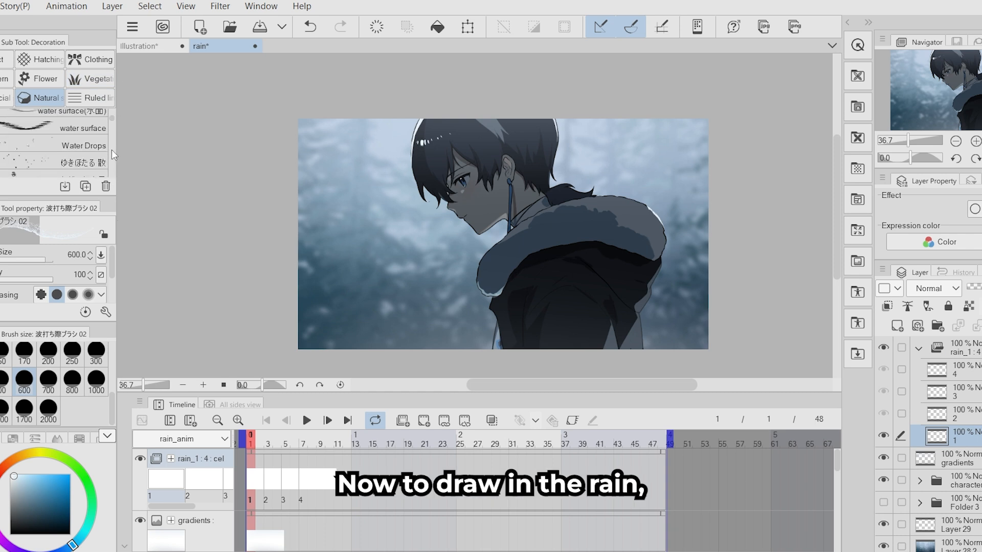
scroll(113, 154, up, 2)
click(92, 138)
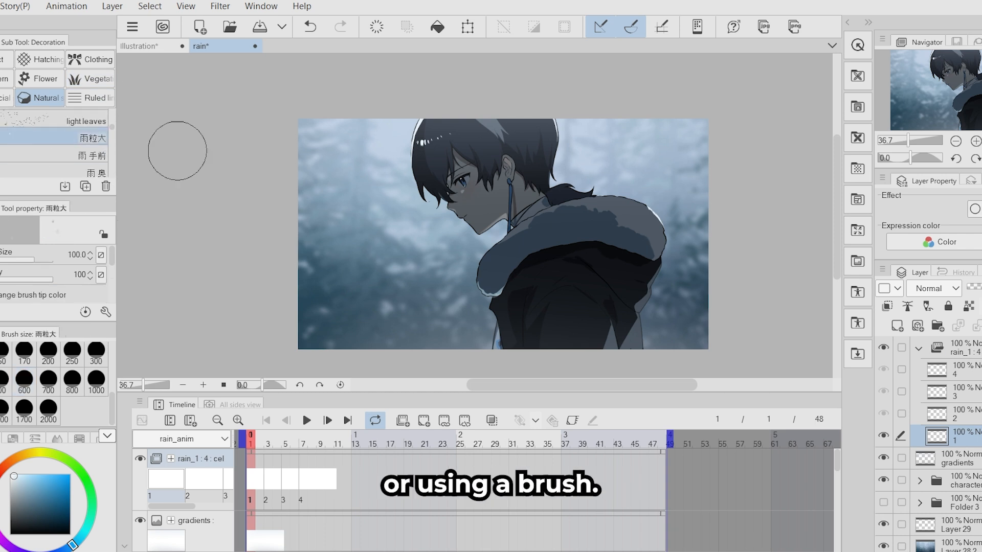
Choose the 雨 奥 light rain brush and paint sparse rain streaks on the cels of the rain_1 folder
click(92, 171)
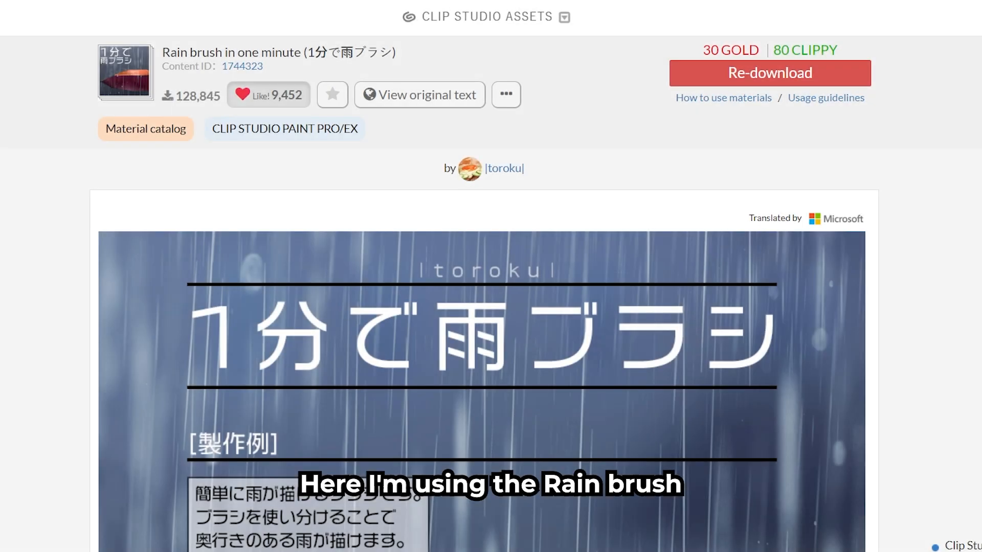
scroll(489, 335, down, 6)
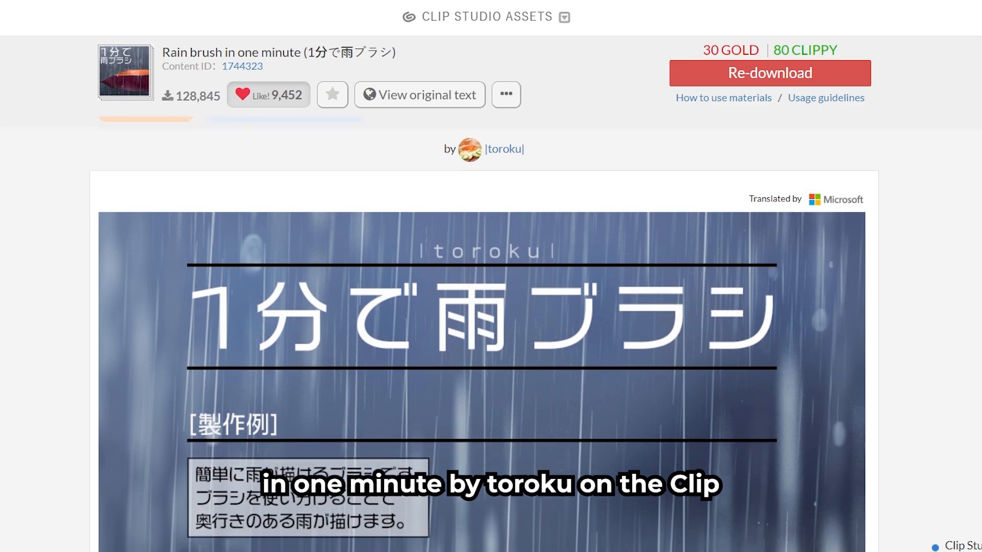
scroll(481, 334, down, 7)
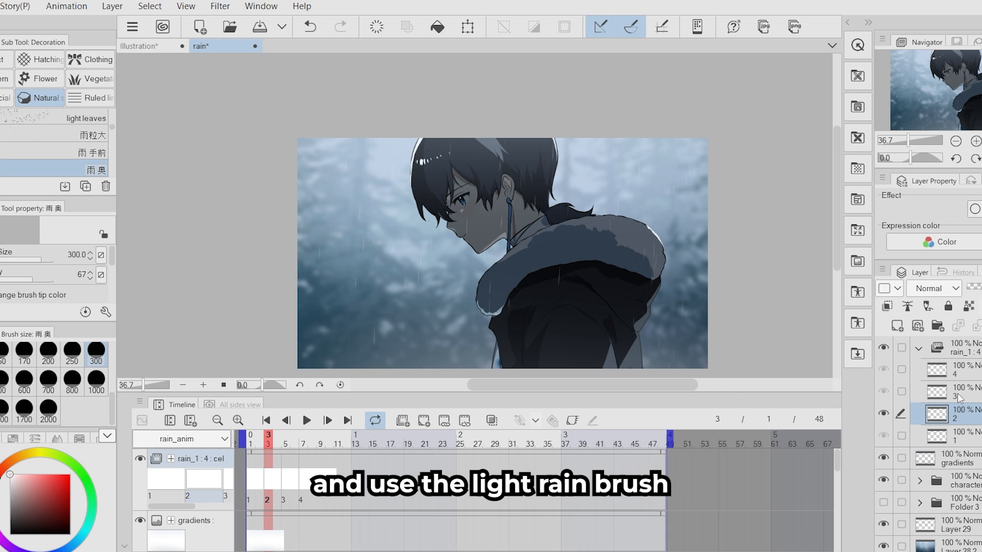
click(959, 398)
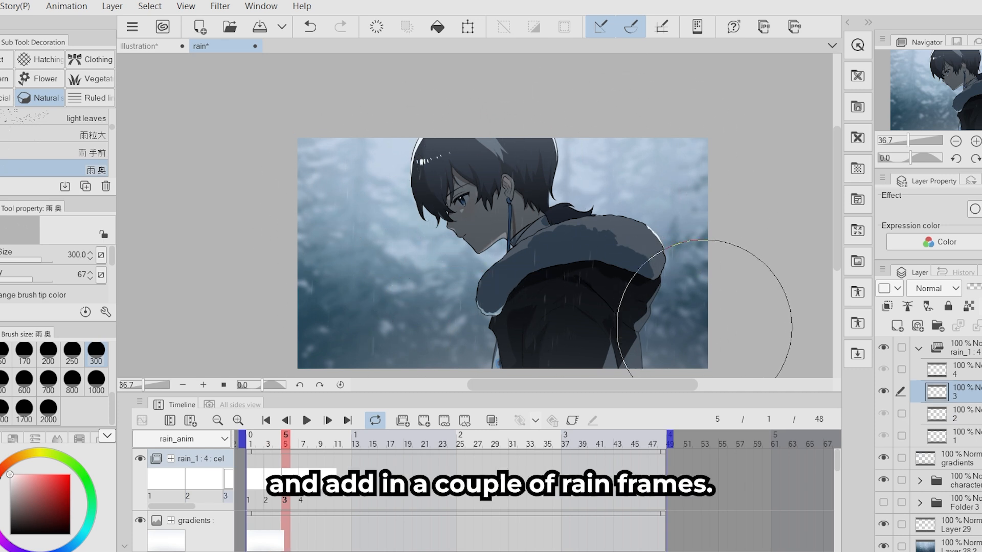
click(960, 370)
drag(412, 288, 362, 322)
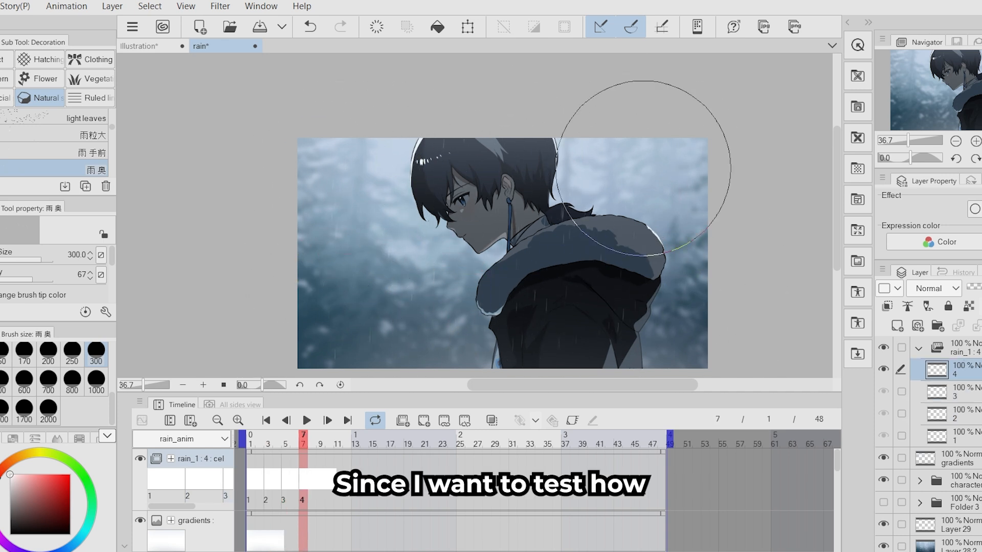
Play the four-cel rain animation from frame 1 to check its speed, and stop it
click(251, 444)
click(307, 421)
click(307, 420)
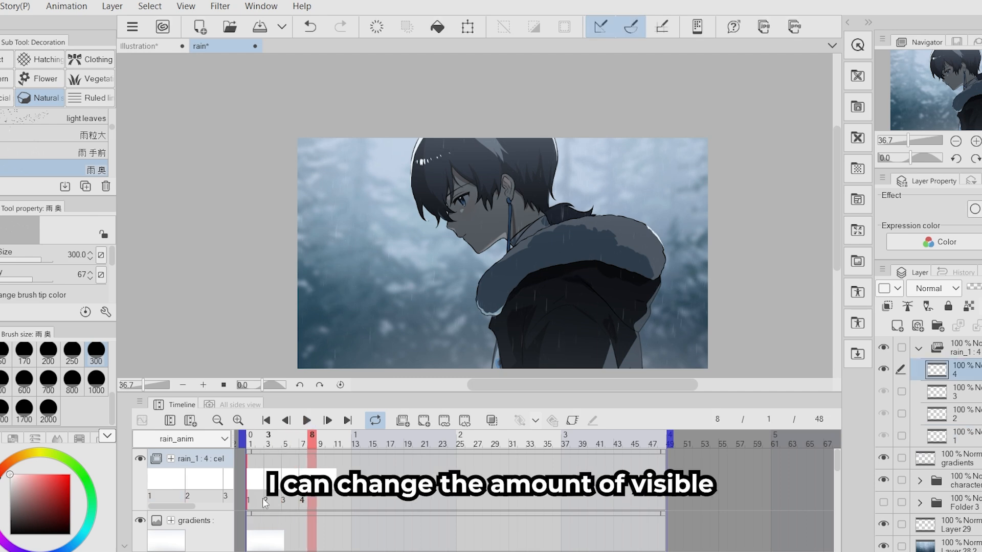
Shorten the exposures on the rain_1 track by moving cels 2, 3 and 4 to frames 2, 3 and 4
click(251, 445)
drag(267, 501, 258, 501)
drag(283, 502, 265, 502)
drag(300, 502, 266, 501)
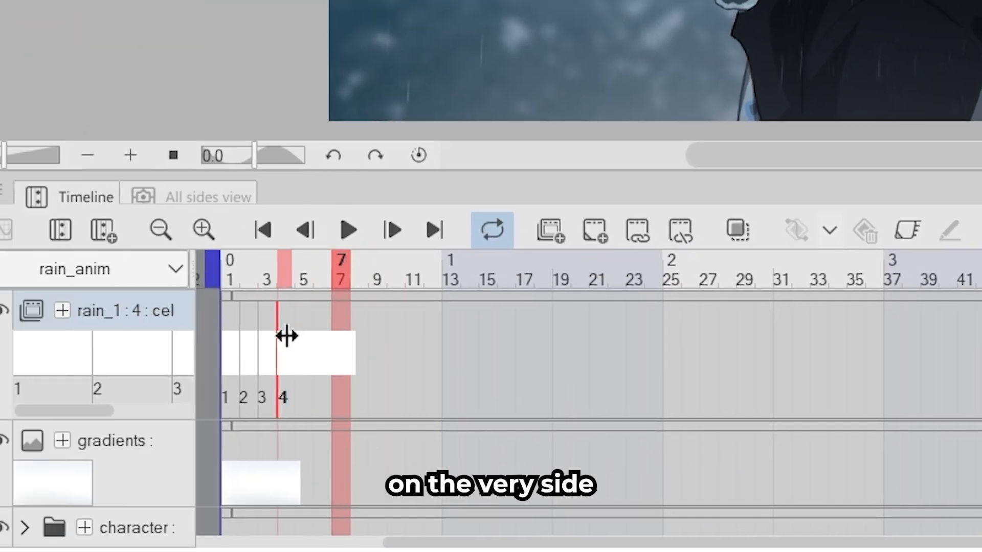
Limit the playback range to the first four frames and play the rain loop to check its timing
drag(286, 336, 302, 351)
click(348, 230)
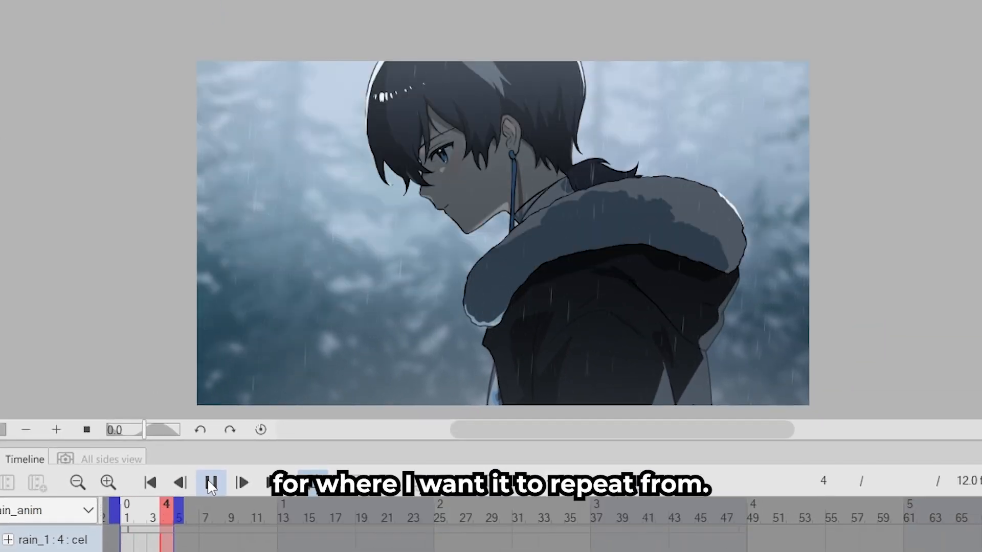
click(210, 482)
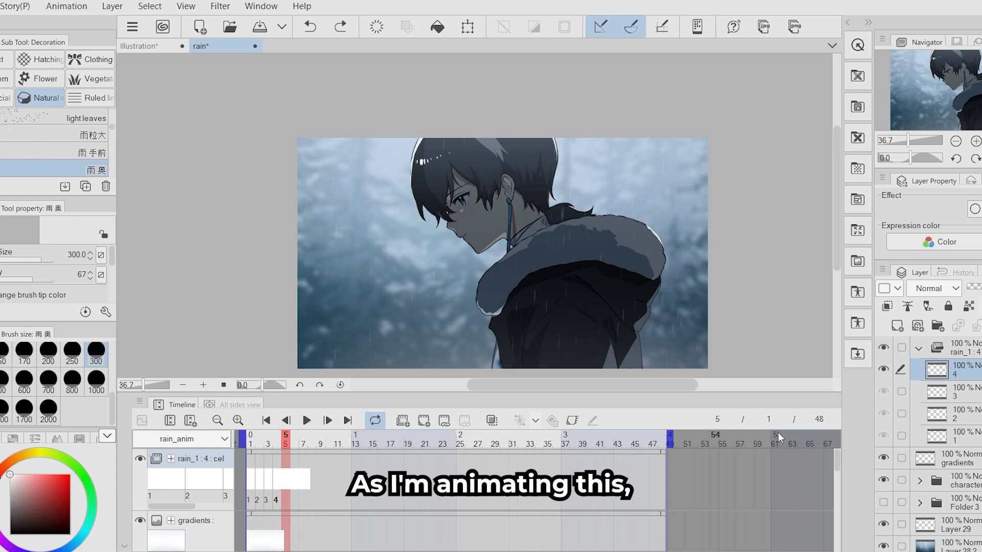
Add two raster layers as cels 5 and 6 in the rain_1 folder and specify the cel for frame 5
click(895, 325)
click(895, 326)
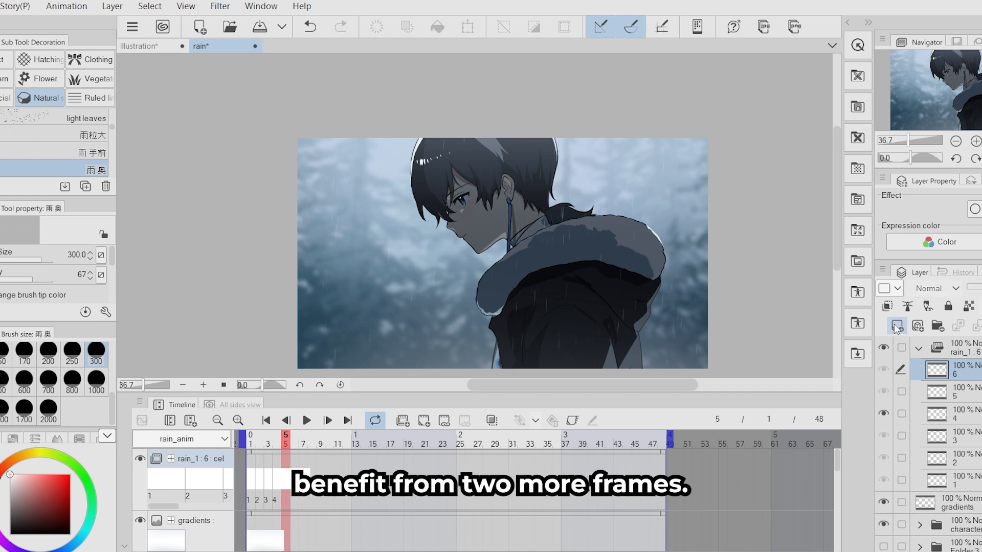
click(955, 395)
right_click(284, 497)
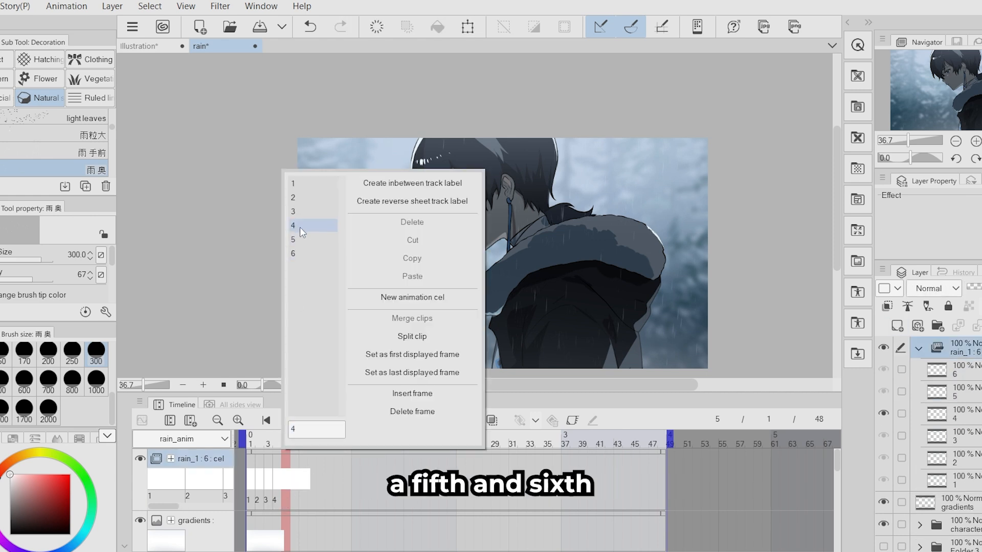
click(300, 227)
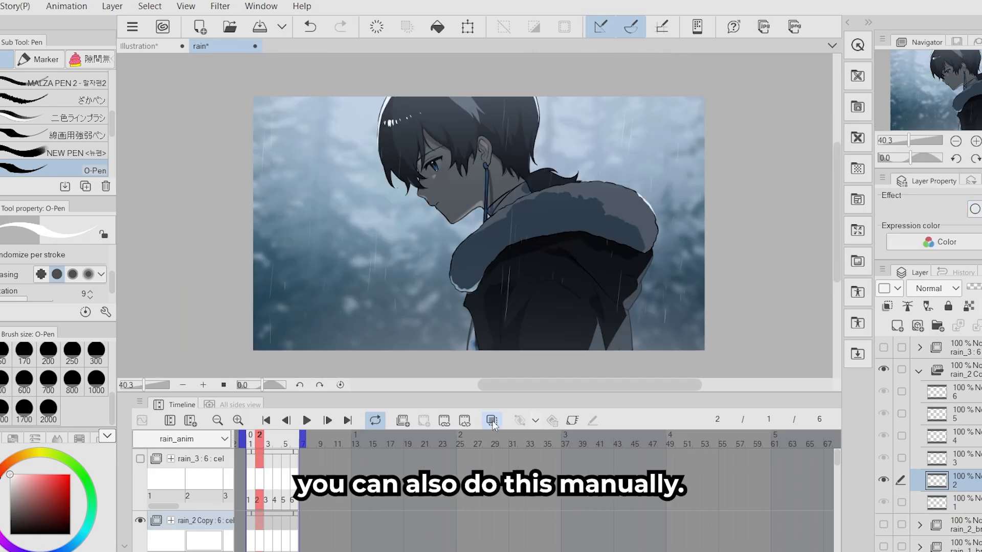
Draw rain lines frame by frame with the O-Pen on cels 3 to 6 of the rain_2 Copy folder
key(Right)
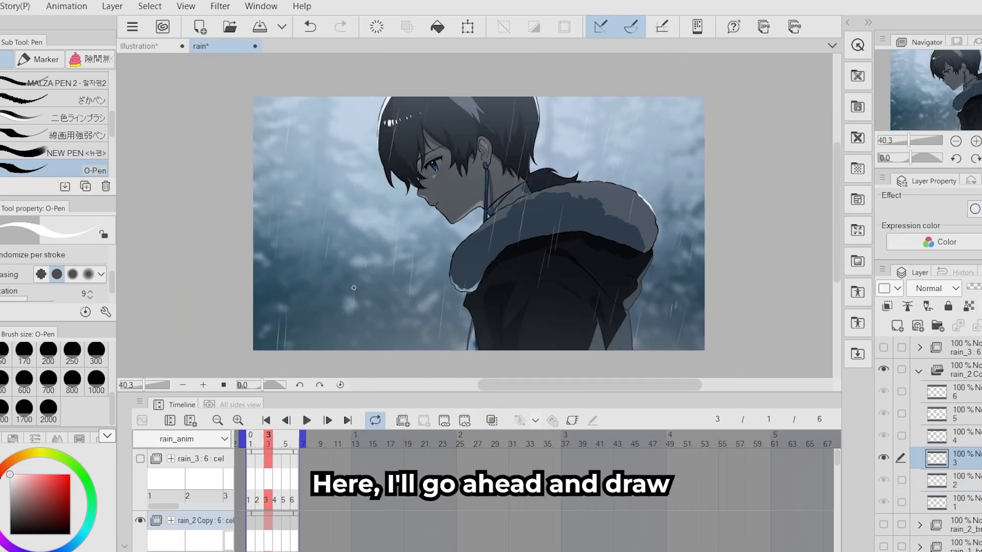
key(Right)
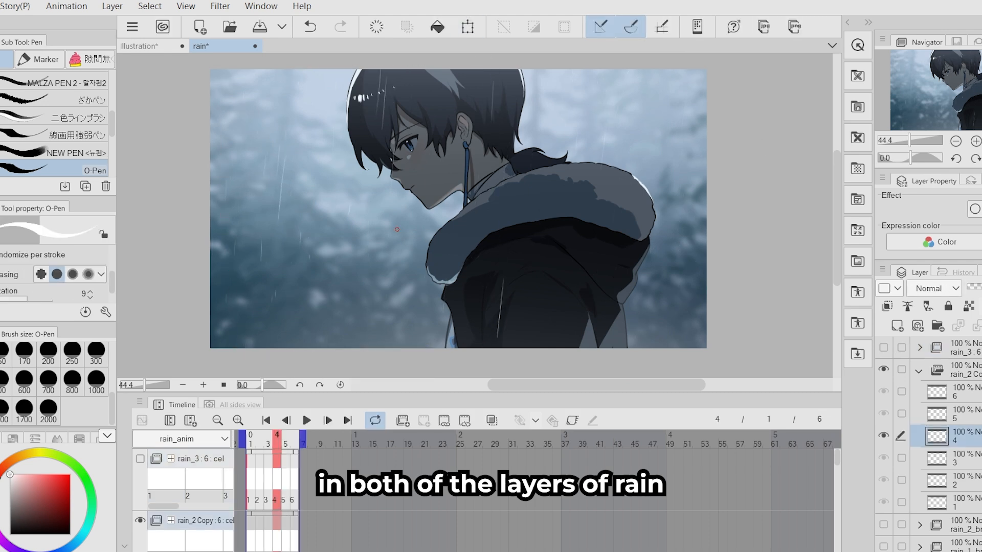
key(Right)
key(Right)
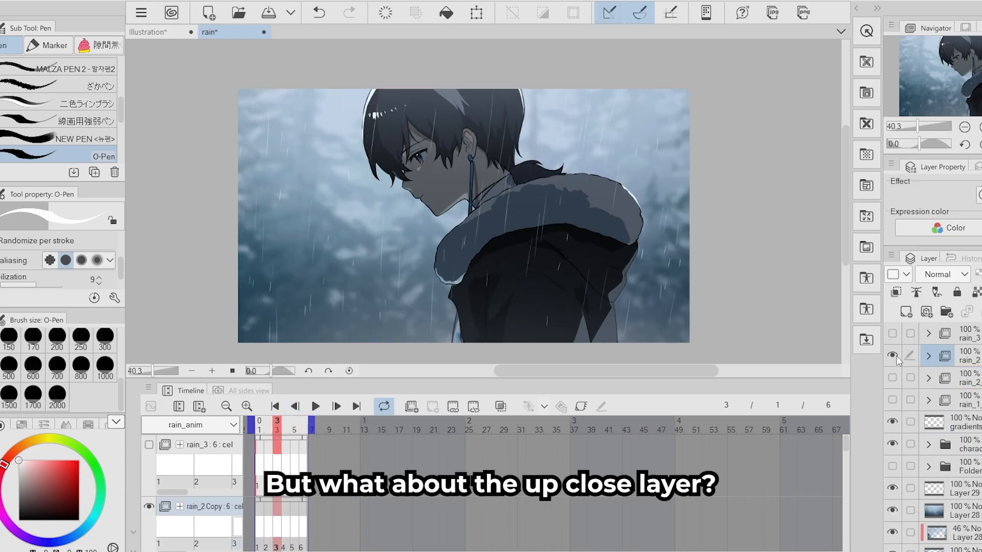
Toggle the visibility of the rain_2 Copy folder and play the rain animation
click(892, 358)
click(316, 406)
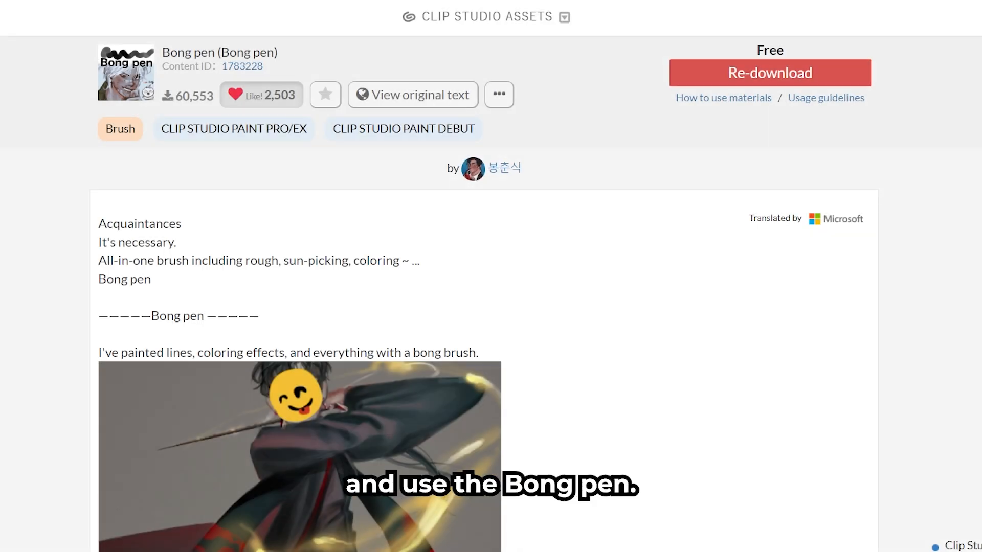
Paint thin, soft slanted raindrop streaks with short broken tails on the dark canvas using the Bong pen
scroll(483, 335, down, 5)
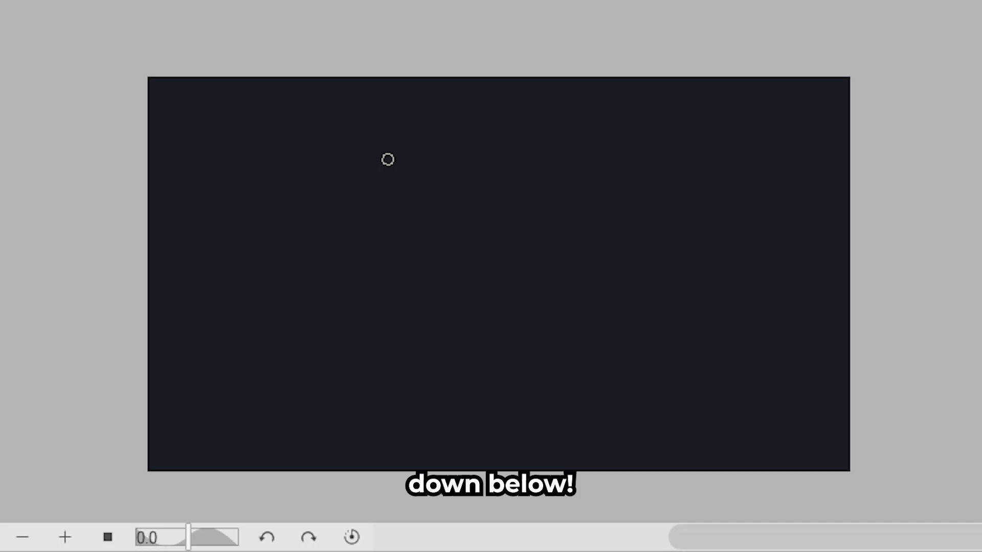
drag(394, 125, 384, 238)
drag(427, 184, 416, 261)
drag(602, 125, 596, 174)
drag(587, 271, 583, 289)
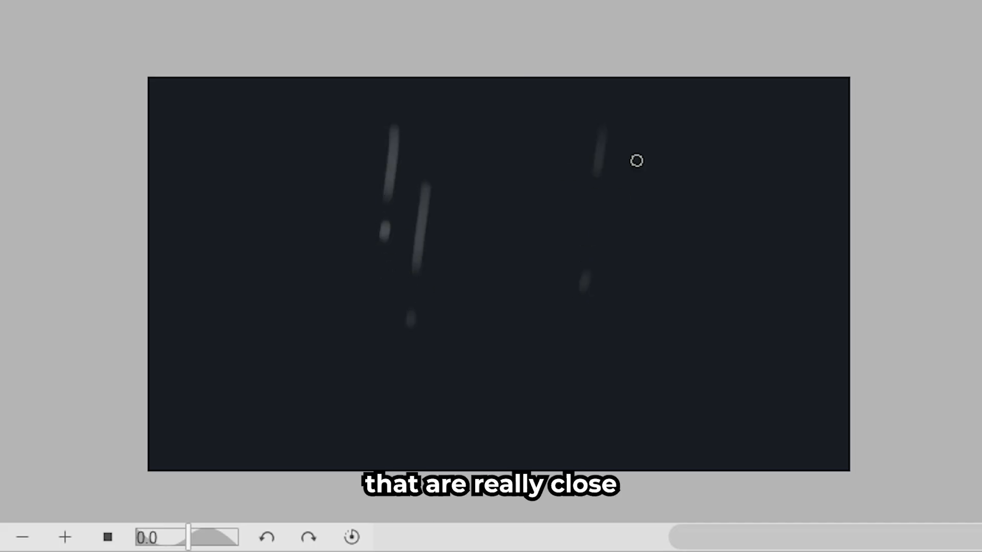
drag(741, 185, 725, 271)
drag(782, 151, 776, 181)
Add wide, blurry close-up raindrop streaks and round dots with a larger Bong pen across the dark canvas
drag(253, 151, 240, 265)
click(232, 323)
click(262, 110)
drag(496, 425, 491, 455)
drag(668, 379, 659, 438)
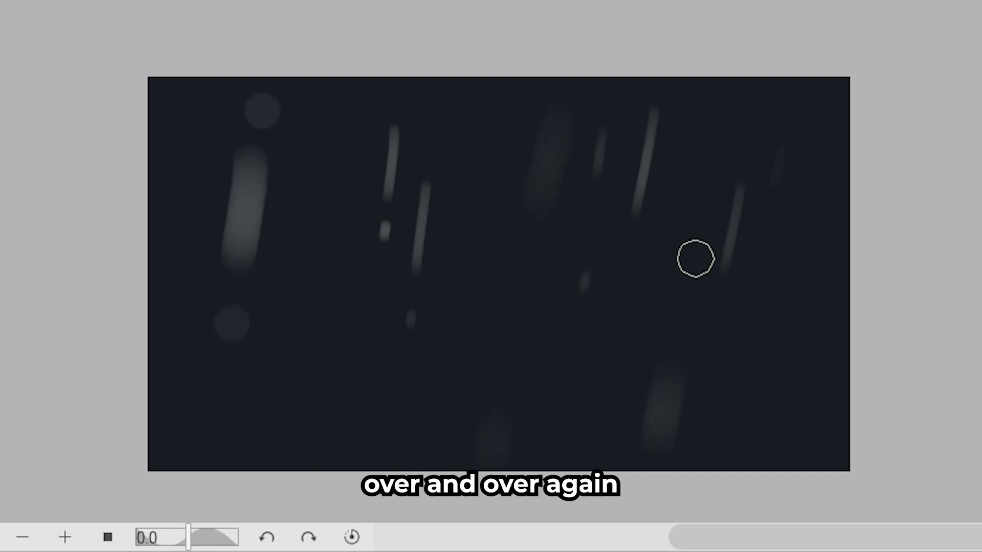
drag(761, 85, 732, 174)
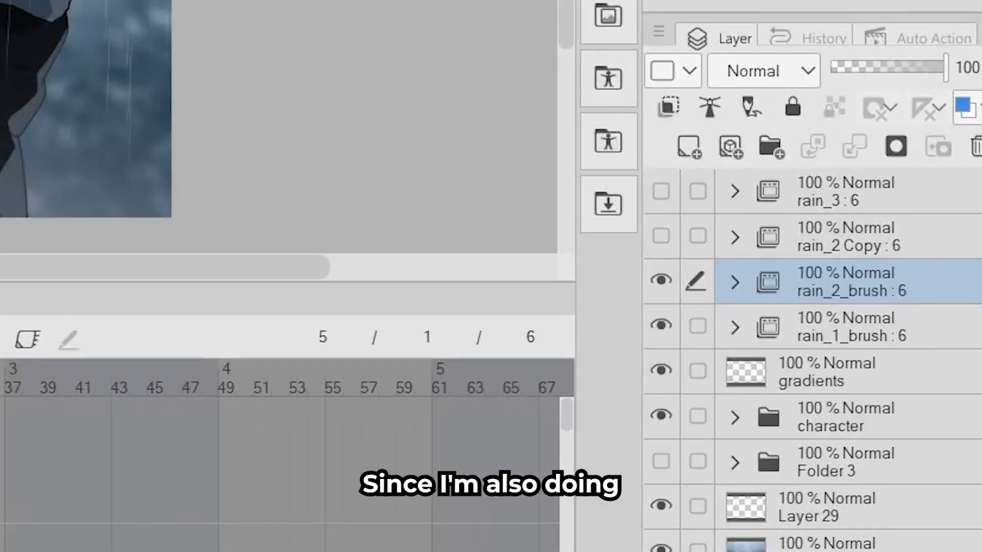
Duplicate the rain_3 animation folder and make the copy visible
click(864, 203)
right_click(864, 203)
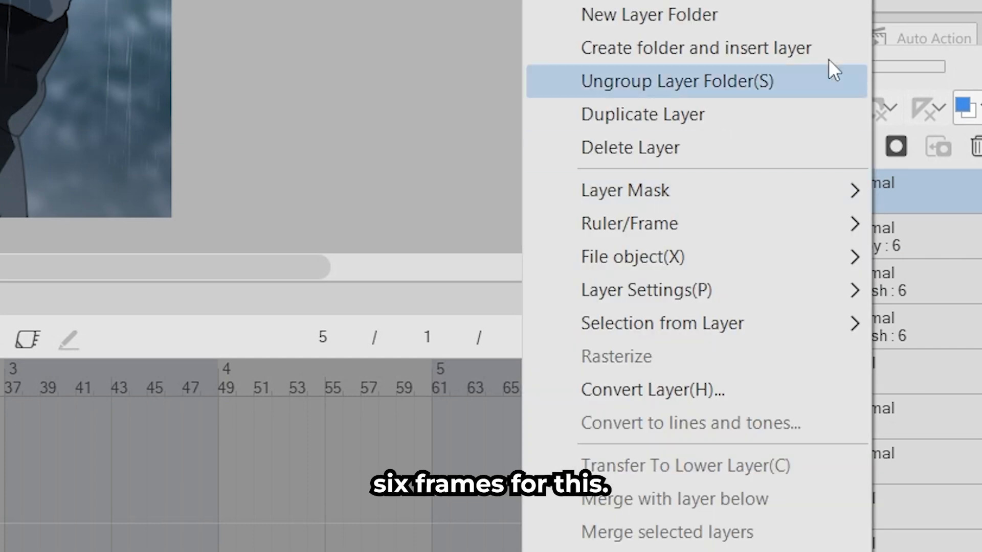
click(701, 113)
click(661, 191)
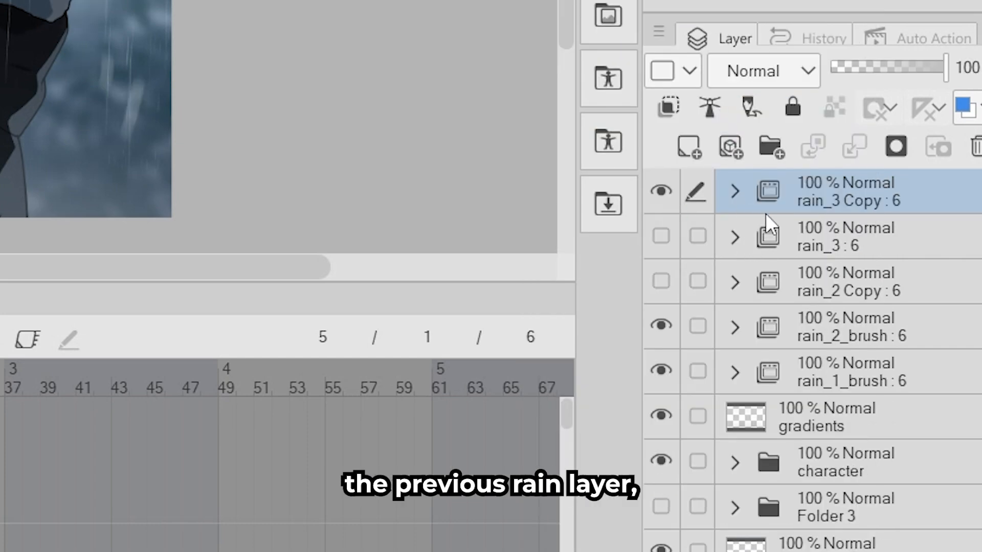
Expand the rain_3 Copy folder and delete all six existing cels inside it
click(733, 193)
click(870, 237)
click(975, 147)
click(975, 147)
click(975, 146)
click(975, 147)
click(975, 146)
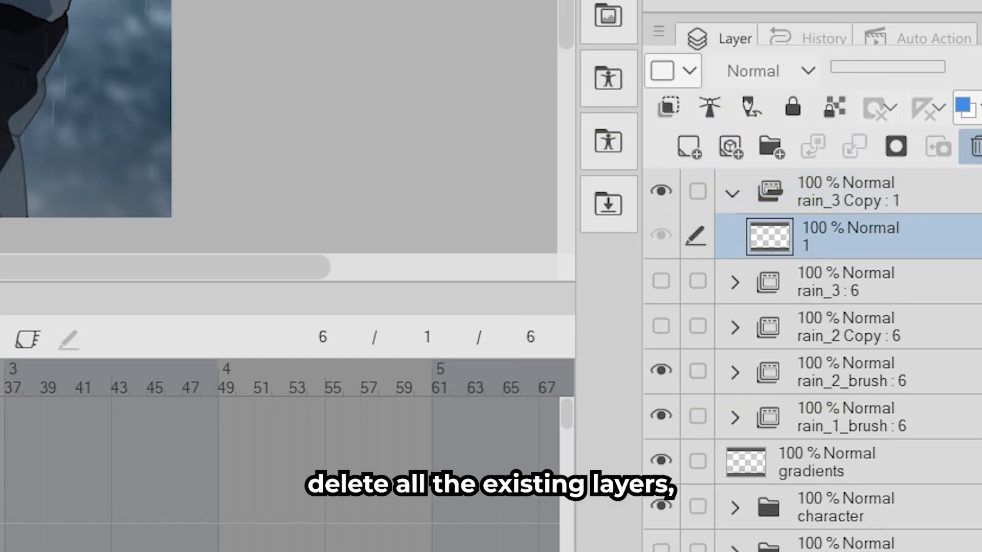
click(975, 147)
click(896, 147)
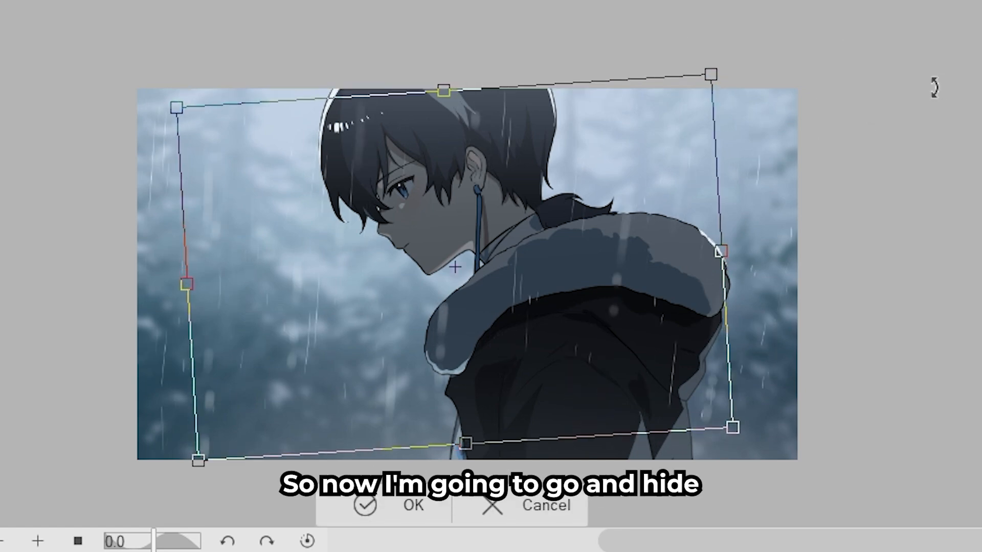
Apply the rotation of the close-up raindrops and draw light streaks on the following rain_3 Copy cels
click(393, 504)
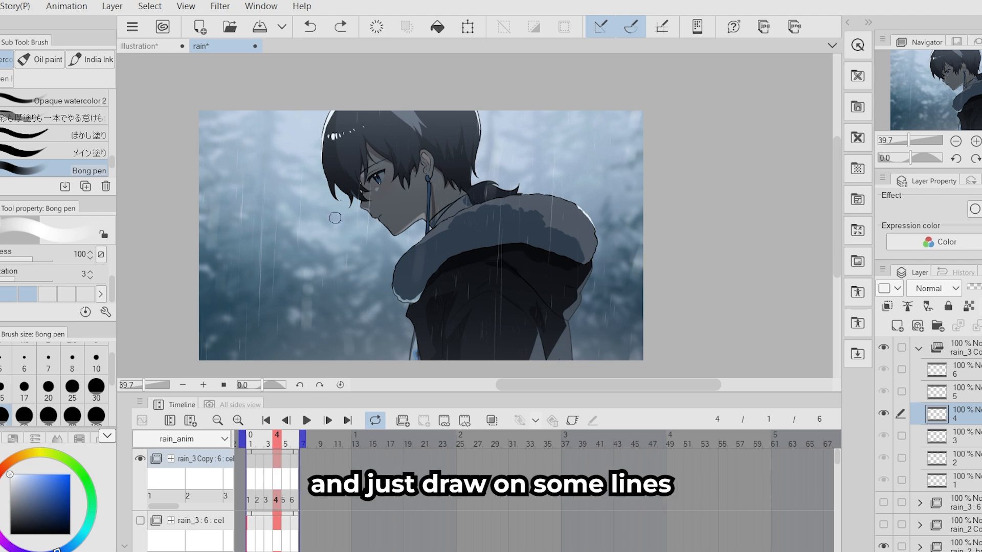
key(Right)
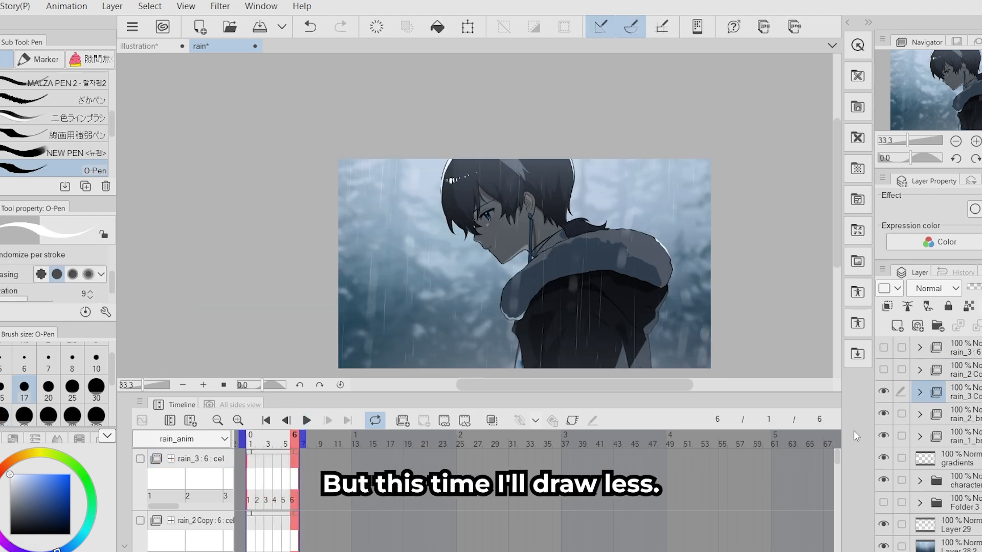
Play the animation with the rain_2 Copy and rain_3 folders shown instead of the brush-made rain folders
scroll(829, 389, up, 1)
click(307, 420)
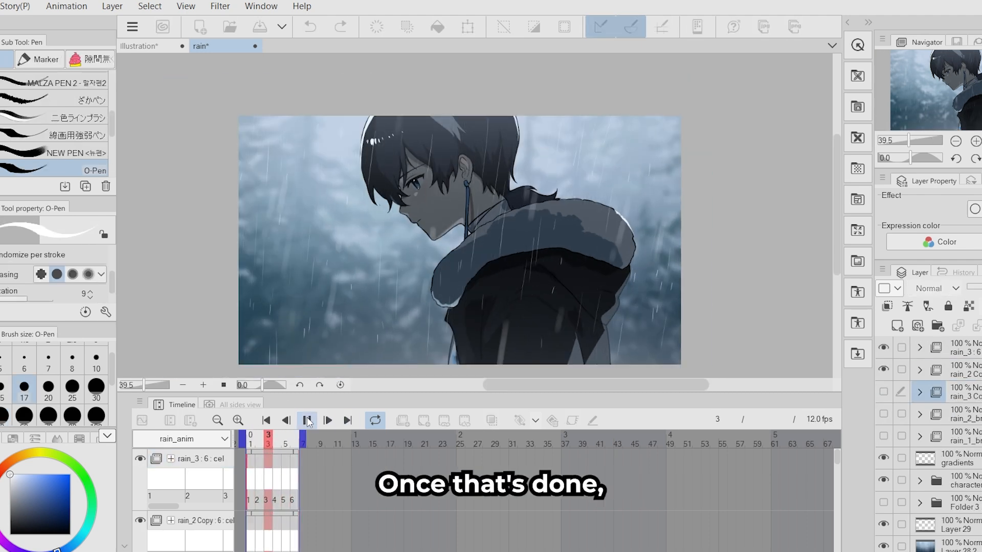
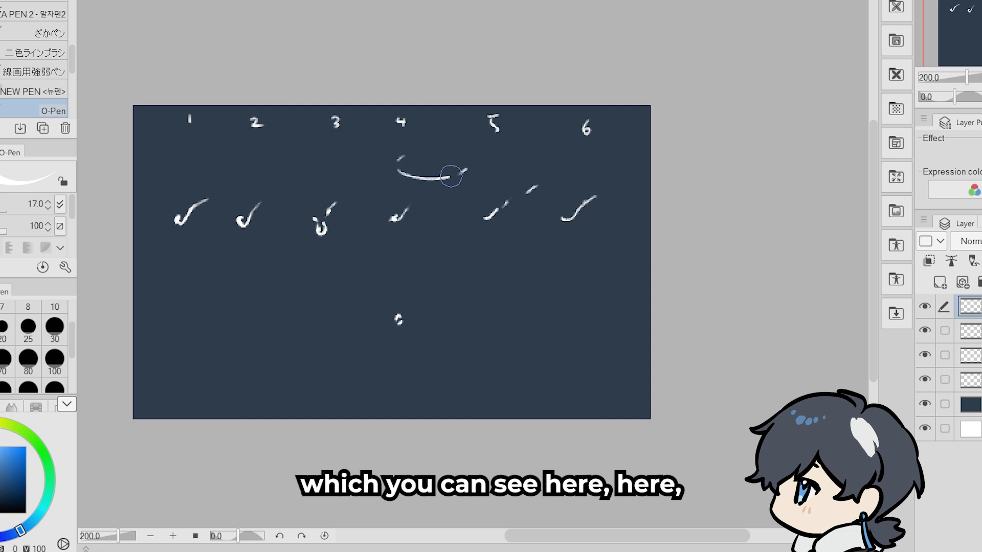
Draw an arc marking the droplet's path into splash 6 and sketch the link back toward splash 1
drag(540, 203, 577, 206)
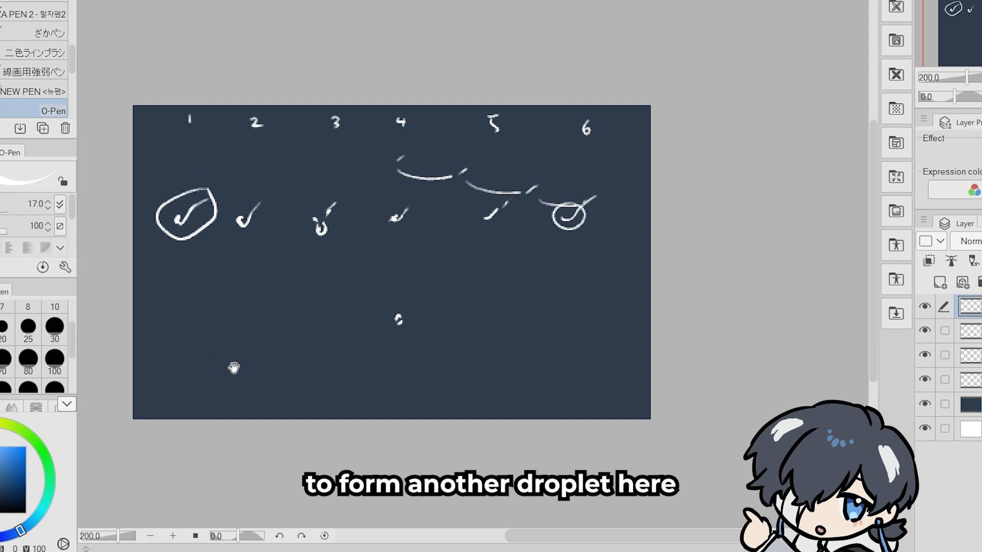
drag(605, 245, 271, 372)
drag(177, 289, 206, 307)
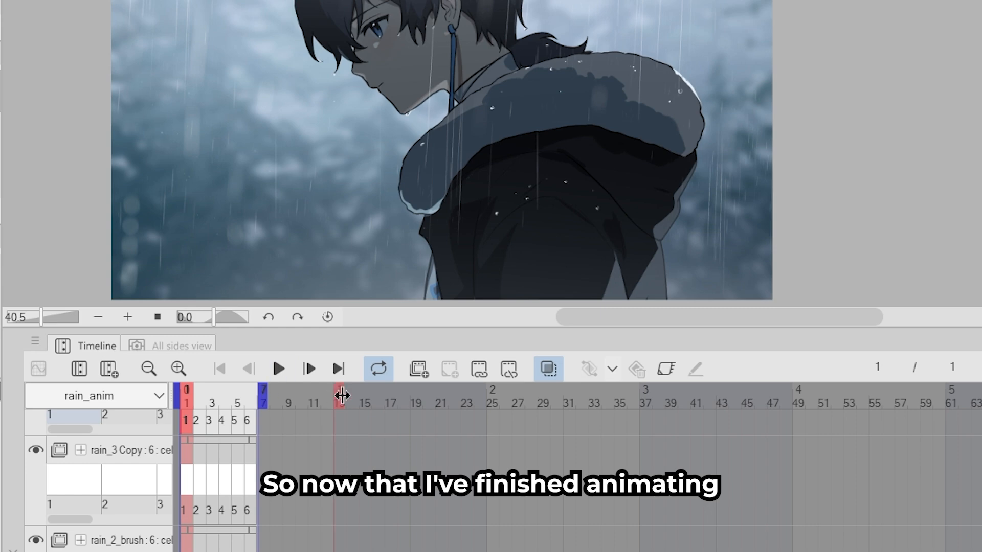
Extend the playback range and the rain_3 Copy clip to frame 23
drag(478, 398, 478, 398)
drag(365, 436, 479, 441)
Repeat the loop on the rain_3 Copy track by assigning cels 1 to 6 to frames 7 to 12
right_click(264, 510)
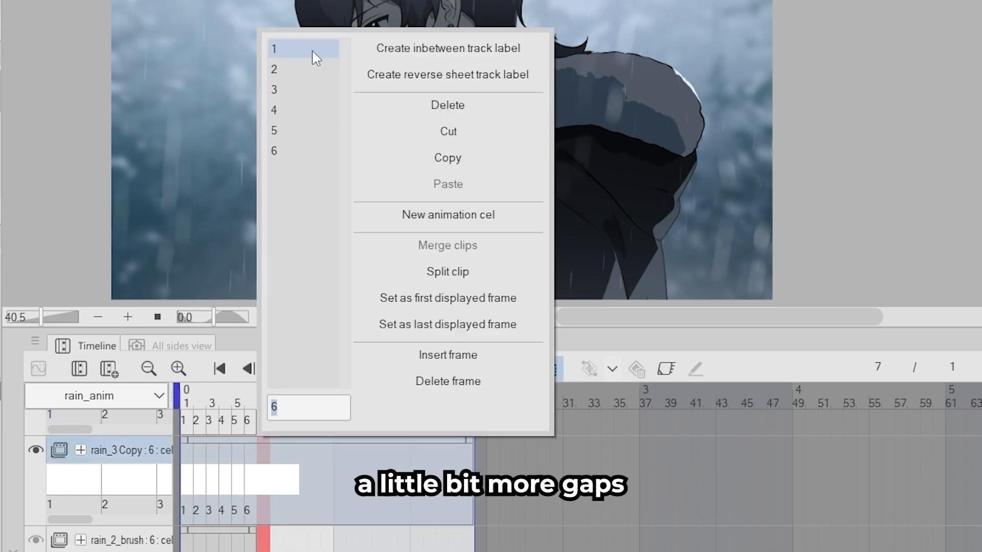
click(313, 52)
right_click(273, 512)
click(302, 69)
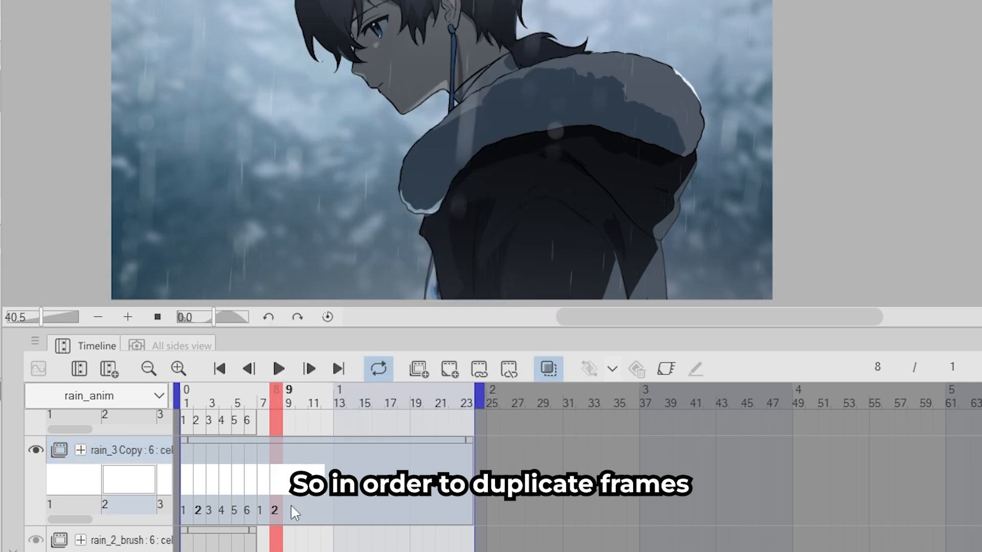
right_click(291, 507)
click(307, 89)
right_click(300, 510)
click(313, 108)
right_click(313, 510)
click(325, 129)
right_click(326, 508)
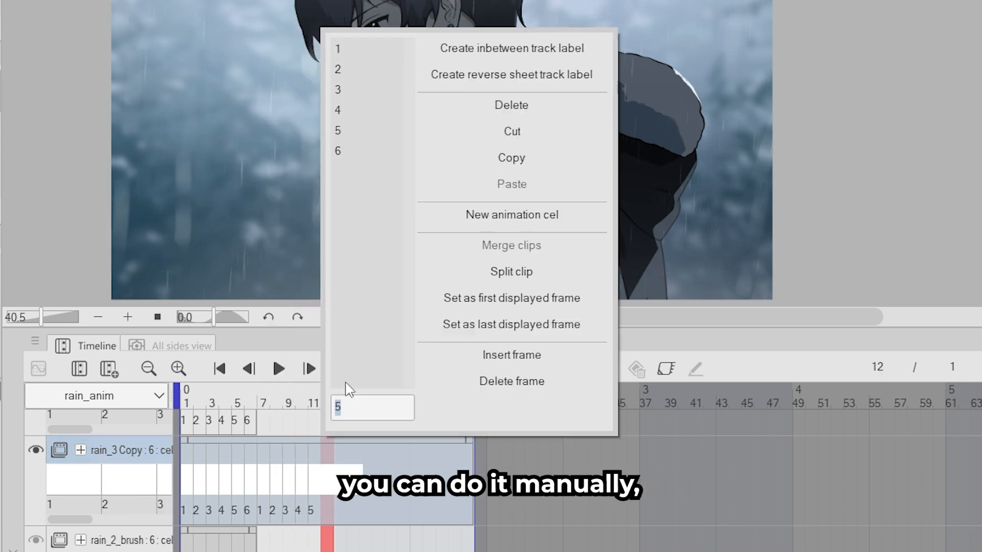
click(337, 149)
Select and copy the rain_3 Copy cels on frames 7 to 12
click(336, 505)
click(326, 511)
click(301, 512)
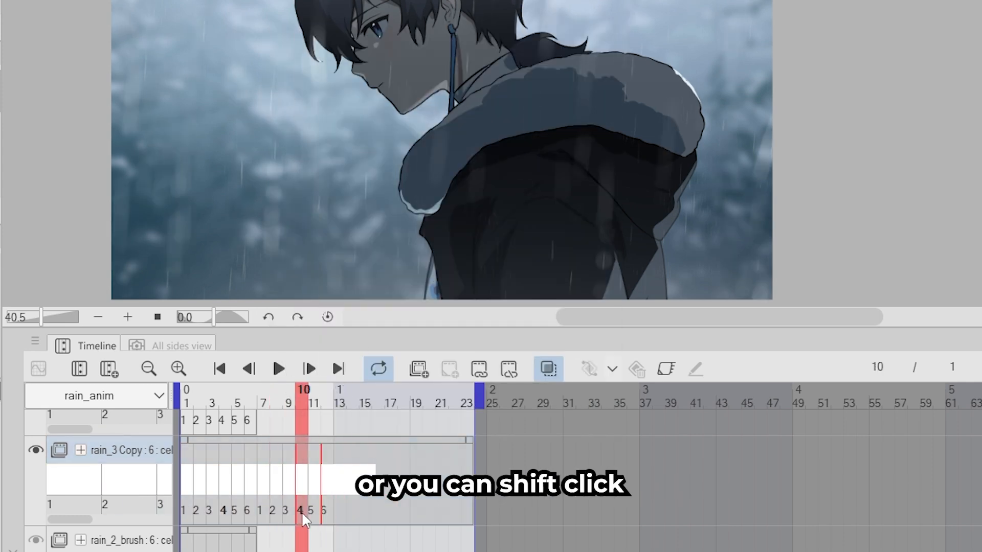
shift+click(311, 514)
shift+click(288, 511)
shift+click(276, 511)
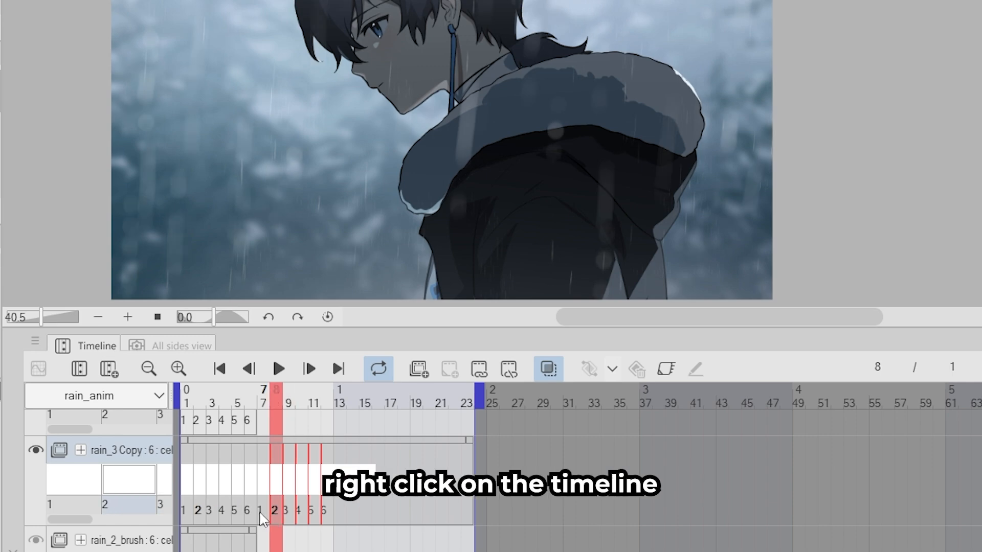
shift+click(261, 512)
right_click(259, 511)
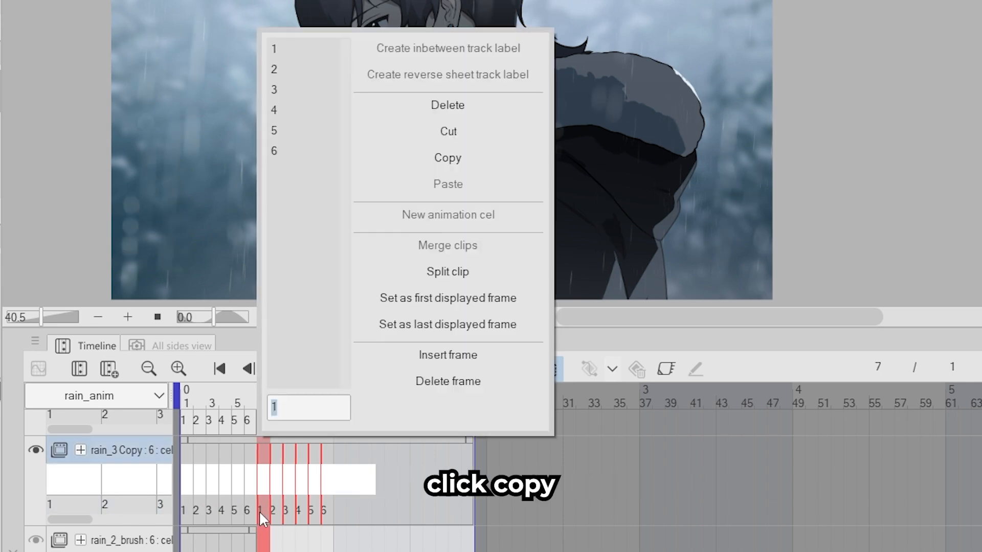
click(449, 157)
Paste the copied cel sequence at frames 13 and 19 of the rain_3 Copy track
click(337, 511)
right_click(338, 511)
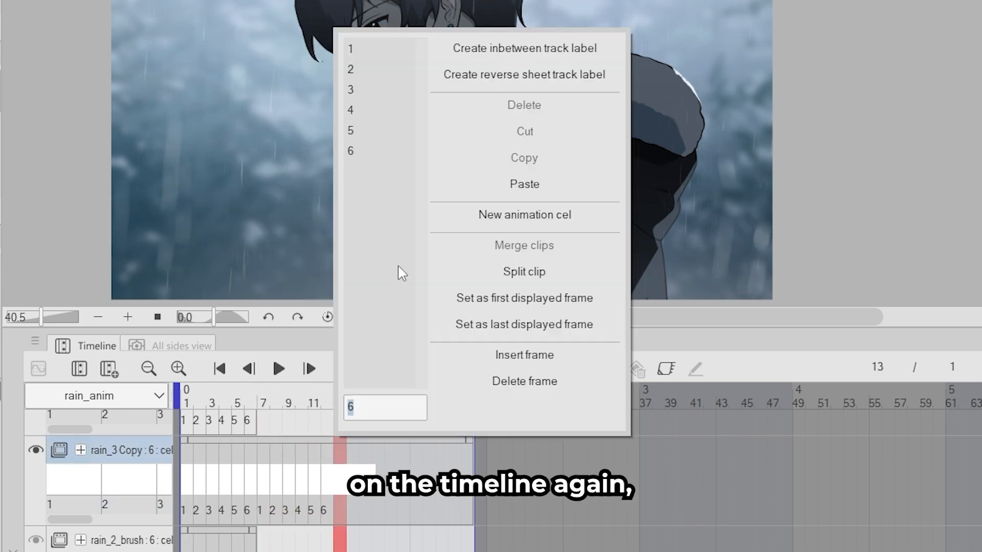
click(481, 183)
click(420, 509)
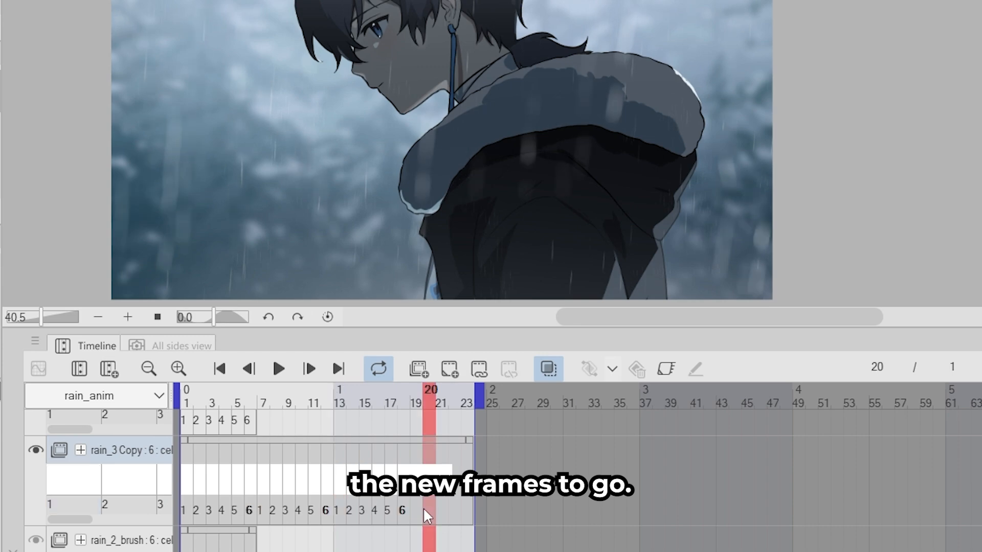
right_click(419, 508)
click(543, 185)
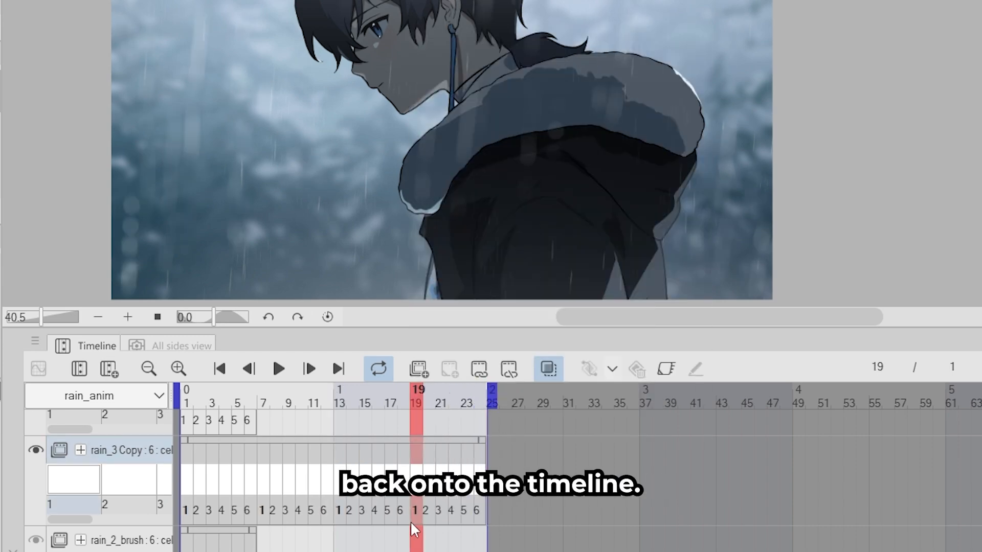
Extend the rain_2_brush clip to frame 24
scroll(411, 523, down, 2)
drag(252, 470, 485, 471)
scroll(358, 461, down, 4)
Copy cels 1 to 6 on the rain_2_brush track and paste them at frames 7, 13 and 19
click(254, 447)
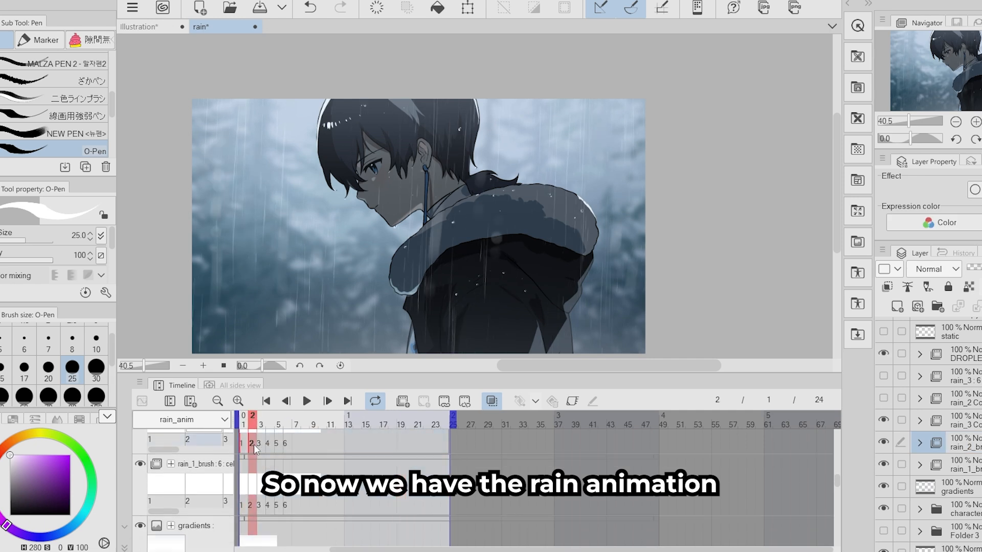
drag(254, 445, 287, 444)
right_click(288, 444)
click(413, 200)
right_click(299, 443)
click(430, 219)
right_click(348, 443)
click(475, 220)
right_click(400, 444)
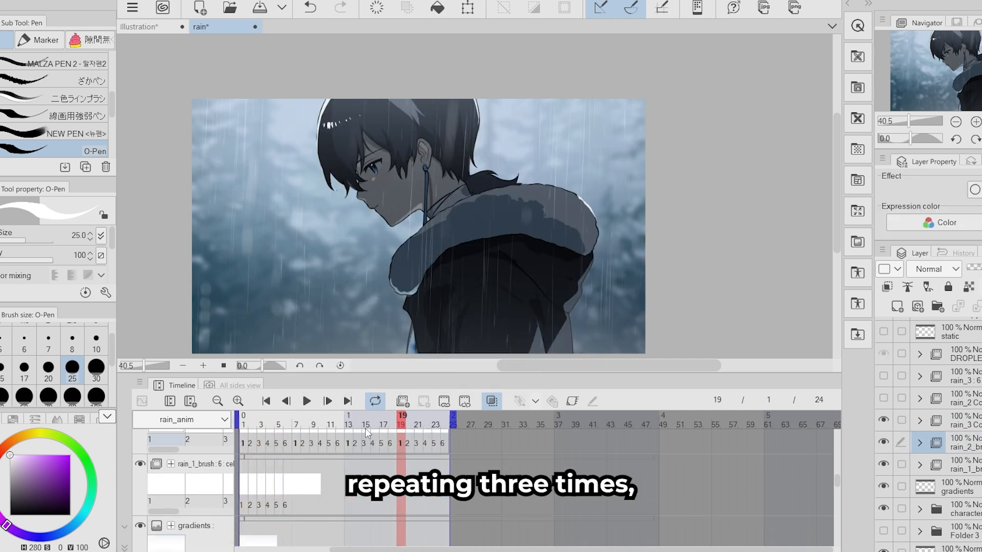
Copy cels 1 to 6 on the rain_1_brush track and paste them at frames 7, 13 and 19
click(270, 505)
drag(252, 505, 288, 504)
key(ctrl+c)
right_click(295, 504)
click(422, 282)
right_click(347, 505)
click(474, 282)
right_click(401, 505)
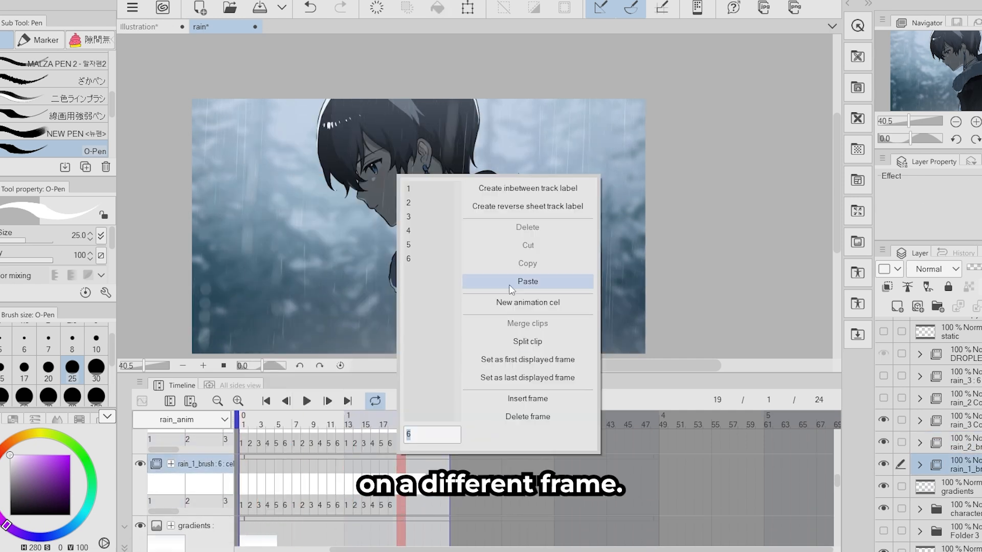
click(512, 289)
Spread the DROPLETS cels along their track, leaving an extra frame of gap between cels
click(919, 357)
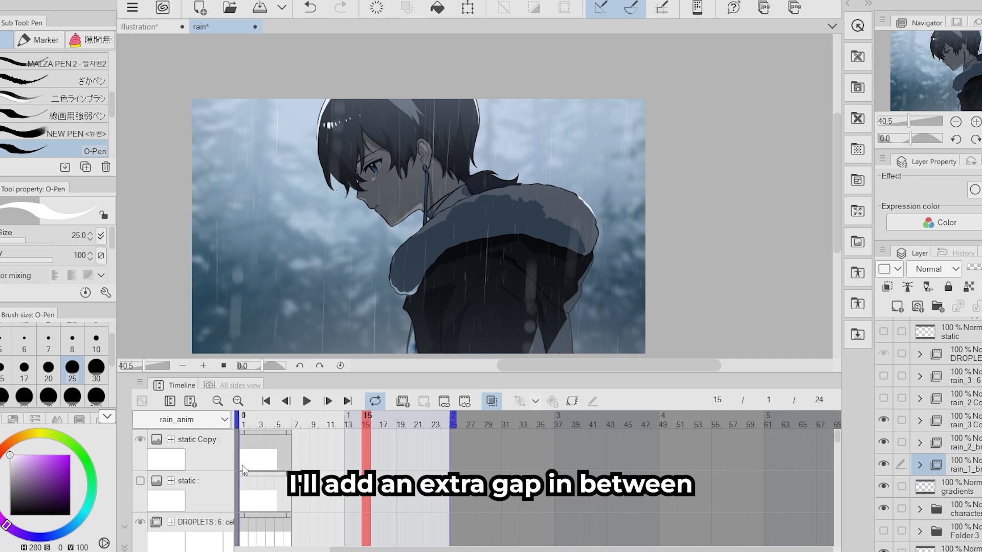
click(919, 357)
click(258, 506)
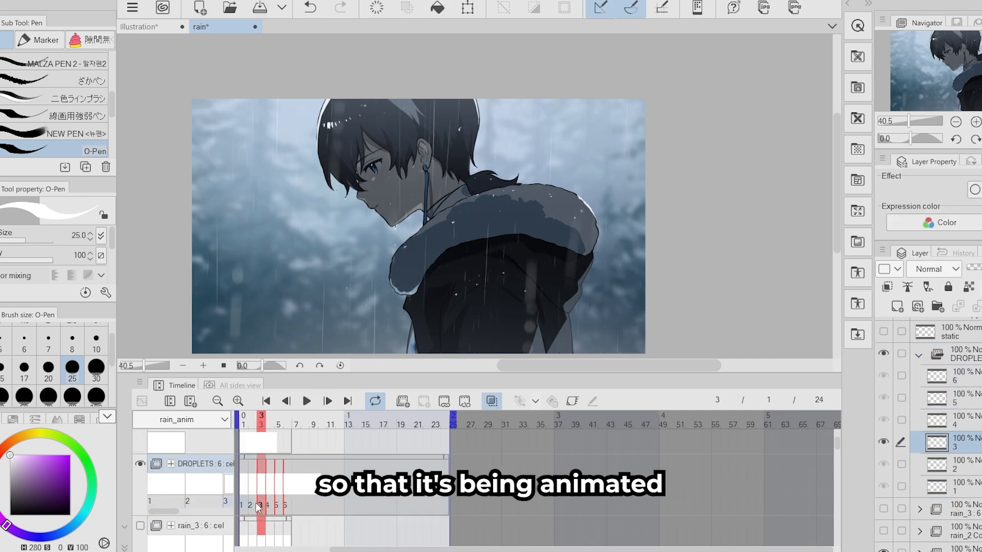
drag(258, 506, 251, 507)
drag(250, 507, 260, 506)
drag(269, 506, 304, 507)
drag(286, 507, 323, 506)
click(249, 506)
Preview the spaced droplet animation and undo the last two changes to the DROPLETS cels
click(307, 401)
click(307, 402)
click(313, 508)
click(308, 403)
click(310, 404)
key(ctrl+z)
key(ctrl+z)
click(312, 404)
click(312, 405)
Repeat the spaced droplet cels from frame 13 on the DROPLETS track and play the animation
click(303, 506)
click(331, 506)
right_click(336, 456)
click(245, 503)
click(308, 403)
click(308, 403)
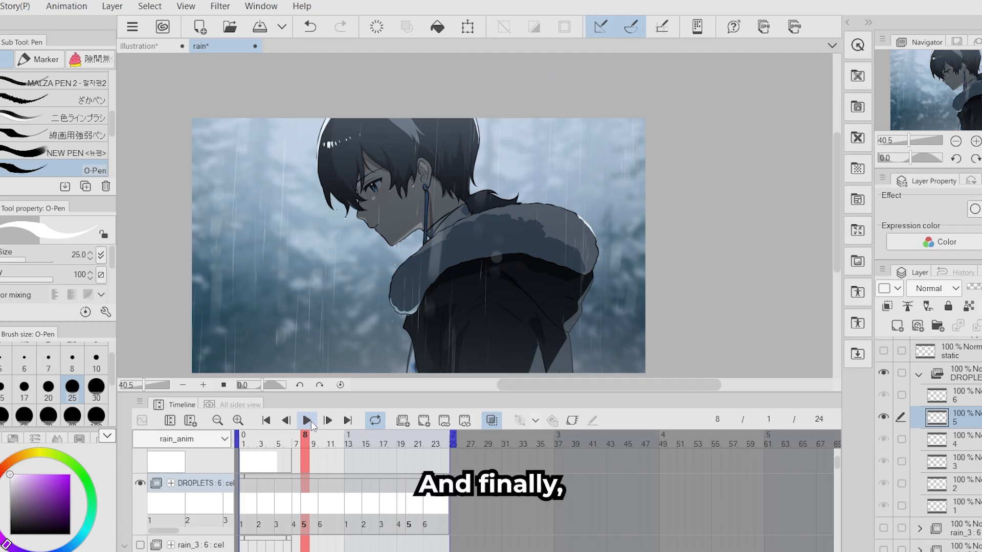
Examine the character's eye, the contents of the EYE Copy folder and the shading layers above it in the character folder
scroll(324, 516, up, 3)
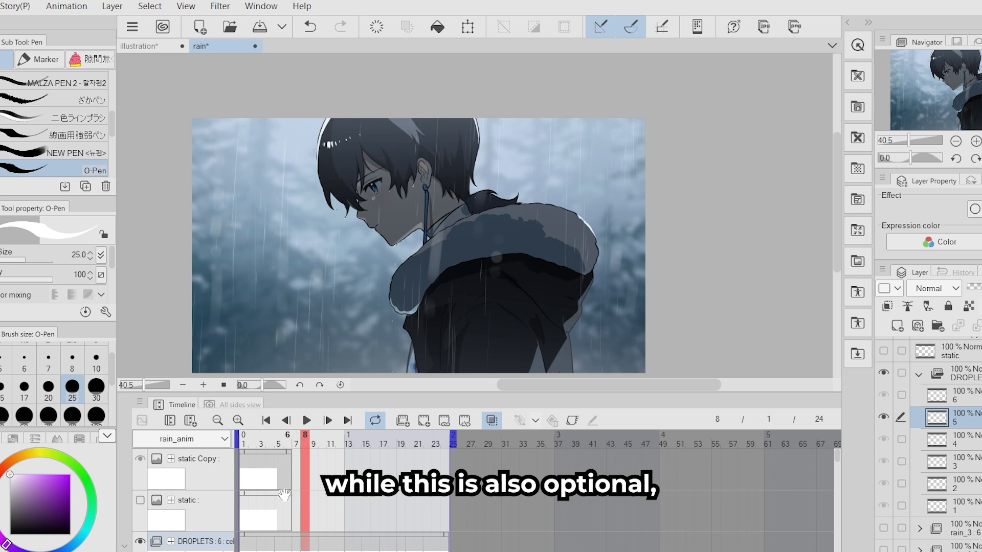
click(287, 454)
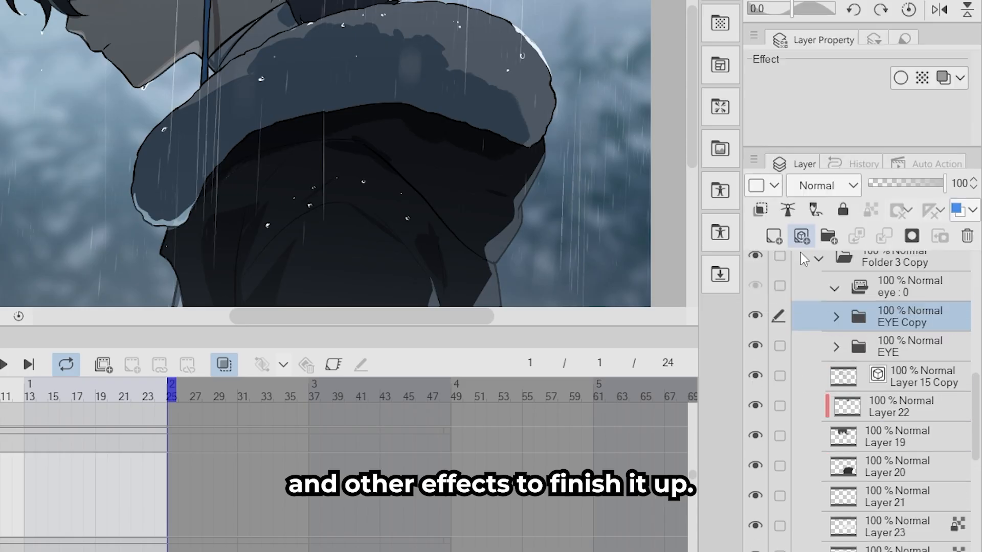
click(834, 318)
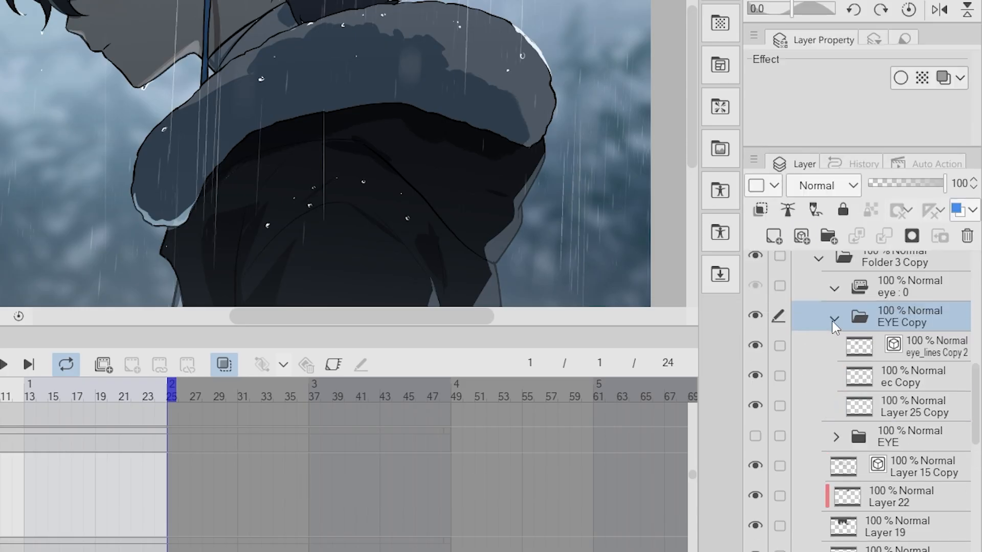
scroll(103, 22, up, 4)
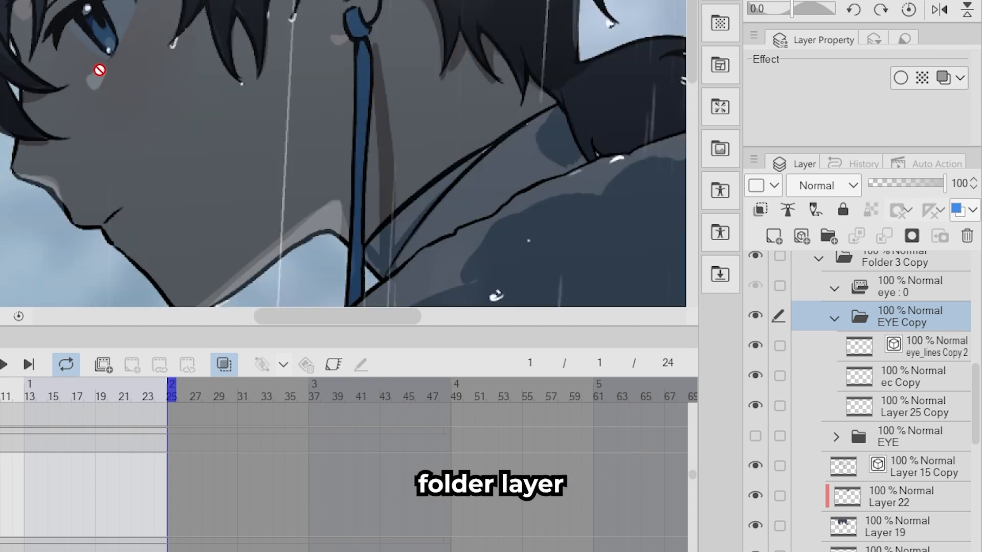
scroll(99, 68, down, 4)
scroll(753, 367, up, 4)
click(828, 366)
scroll(83, 2, up, 3)
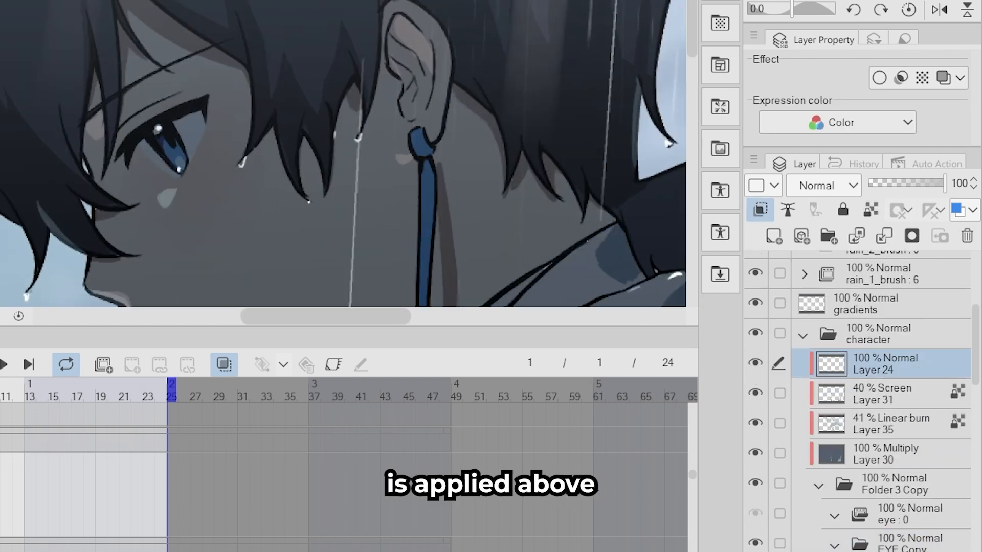
scroll(186, 200, down, 4)
scroll(106, 134, up, 3)
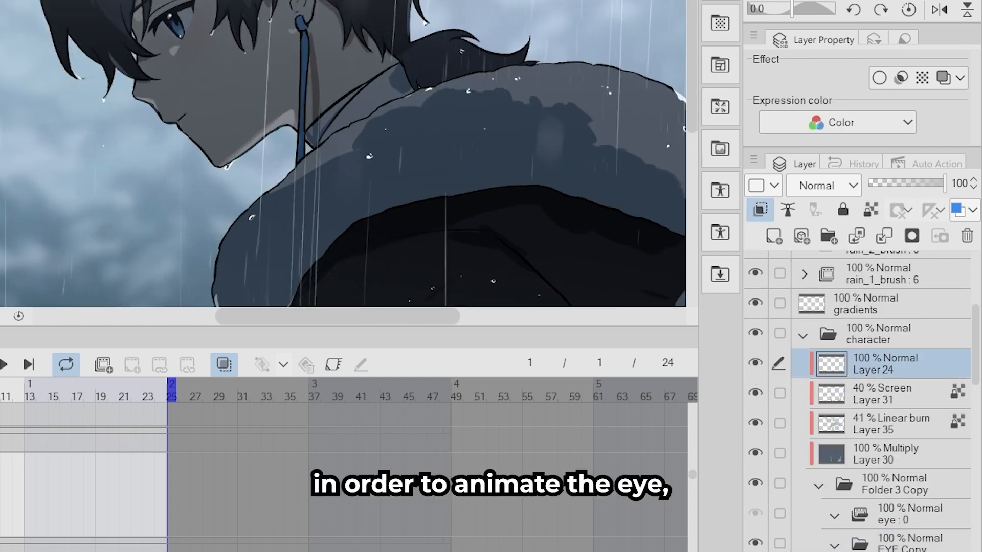
scroll(180, 40, up, 3)
scroll(201, 87, down, 2)
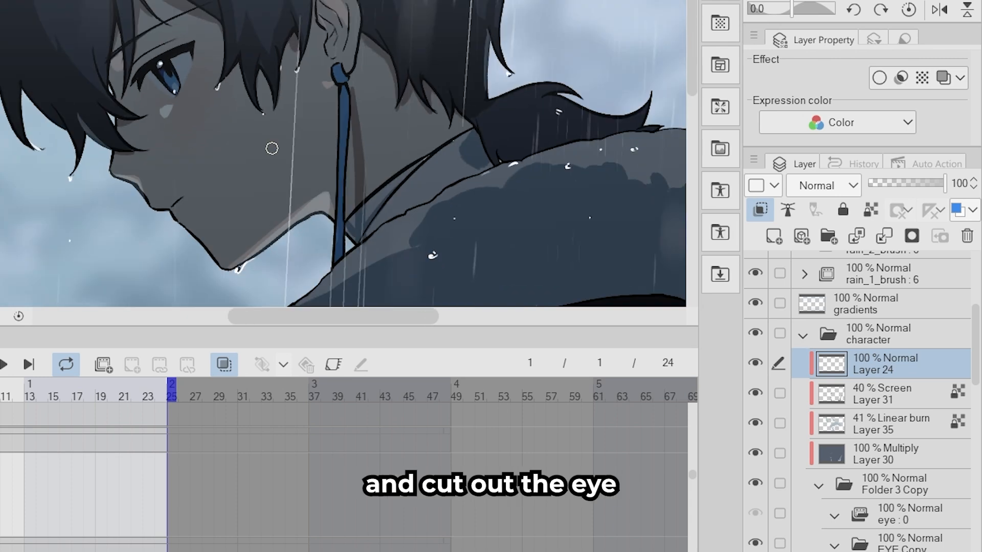
scroll(271, 148, up, 3)
scroll(770, 454, down, 3)
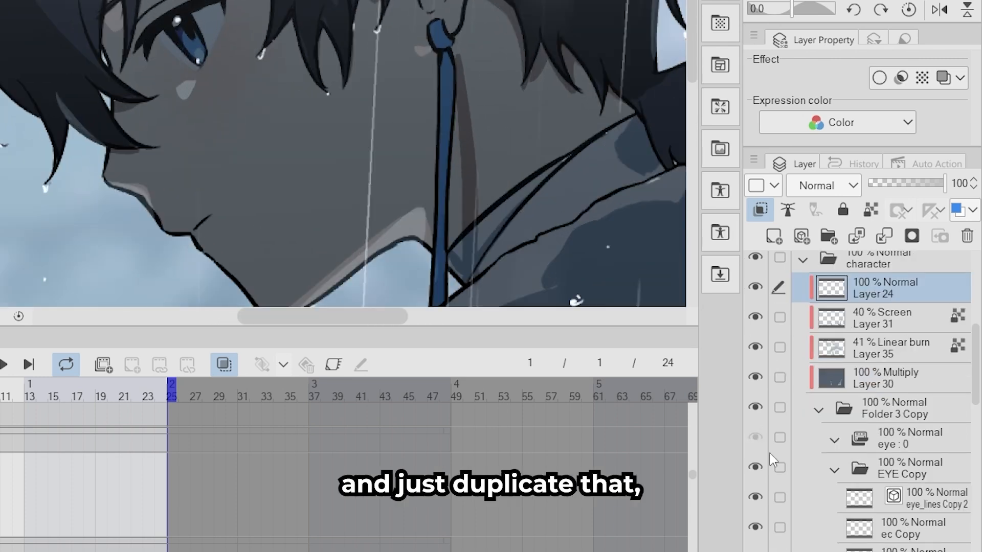
Duplicate the EYE Copy folder and the Multiply layer Layer 30, and move the duplicates above the character folder
click(858, 469)
ctrl+click(869, 389)
right_click(870, 390)
click(860, 30)
drag(870, 389, 875, 334)
click(864, 341)
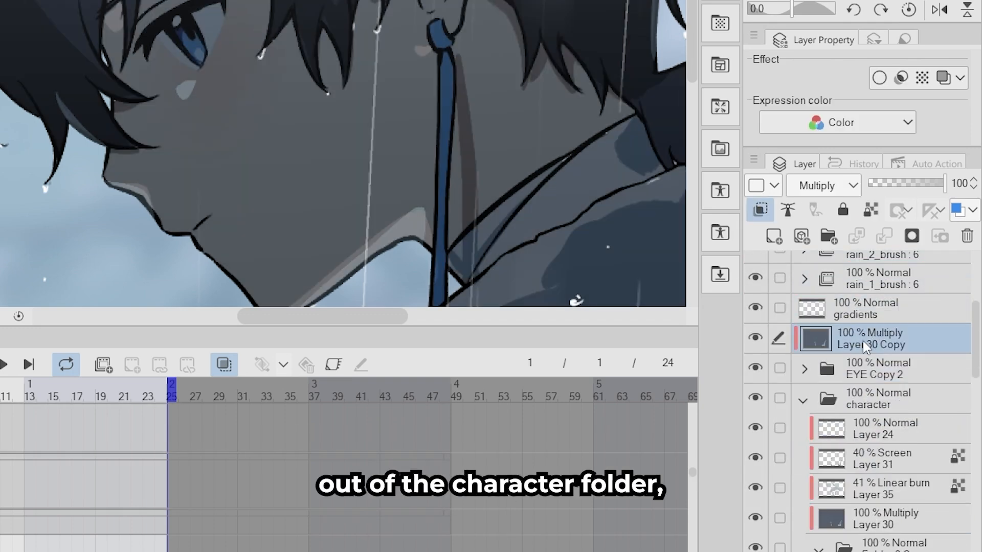
Merge Layer 30 Copy and the EYE Copy 2 folder into a single eye layer
ctrl+click(839, 368)
right_click(839, 366)
click(861, 287)
scroll(286, 219, down, 2)
scroll(821, 387, up, 2)
scroll(749, 462, up, 3)
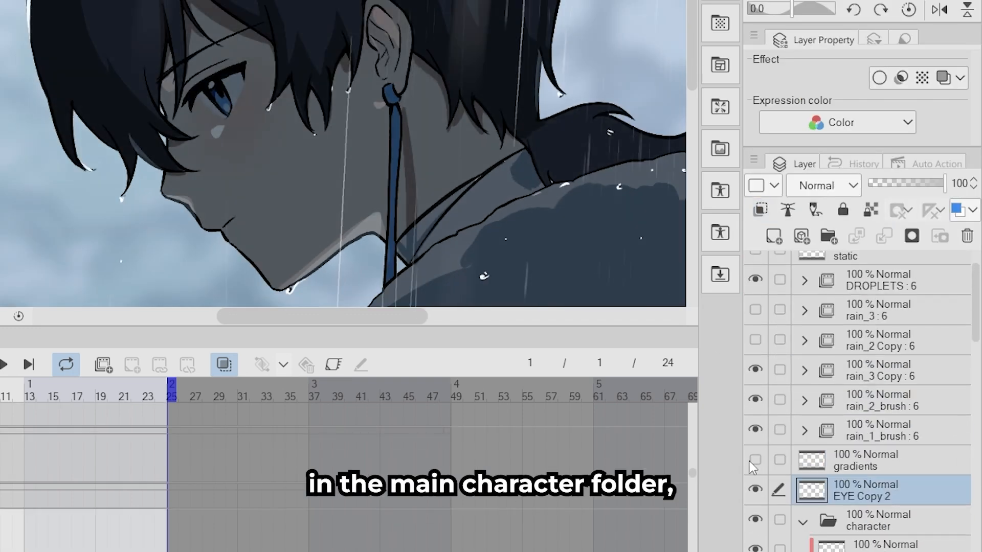
Hide and reshow EYE Copy 2 to check the original eye beneath it, and collapse the character folder
scroll(767, 379, down, 5)
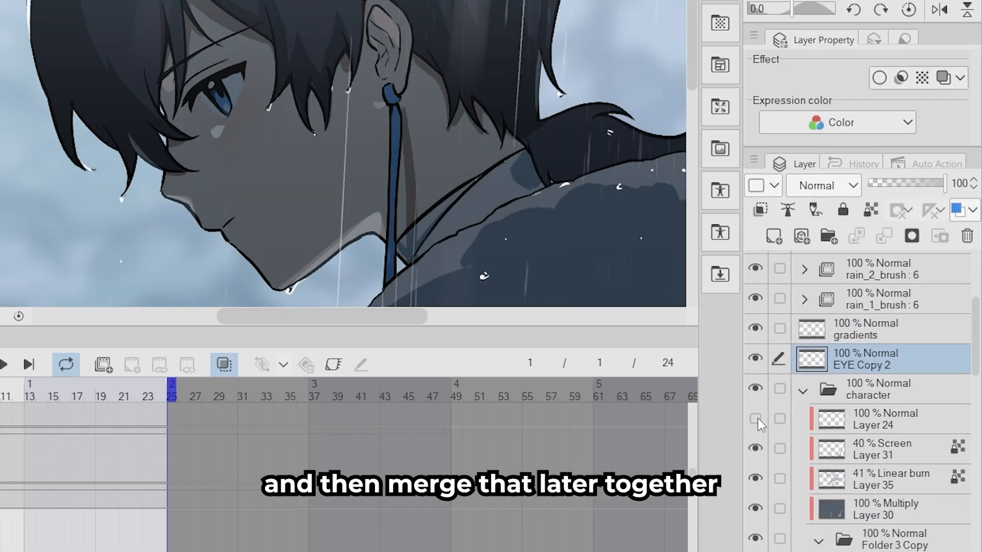
click(753, 360)
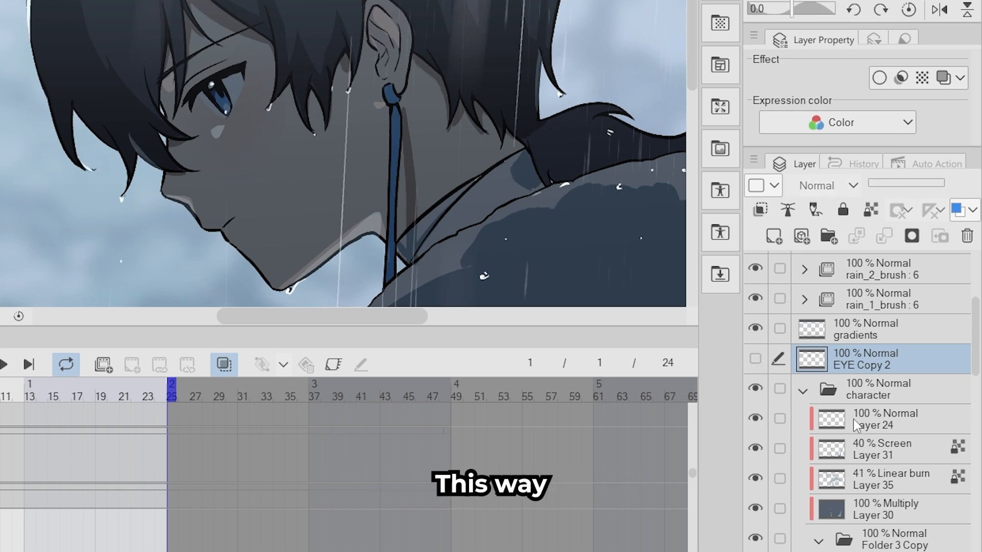
click(854, 420)
drag(236, 134, 187, 132)
click(804, 391)
click(756, 360)
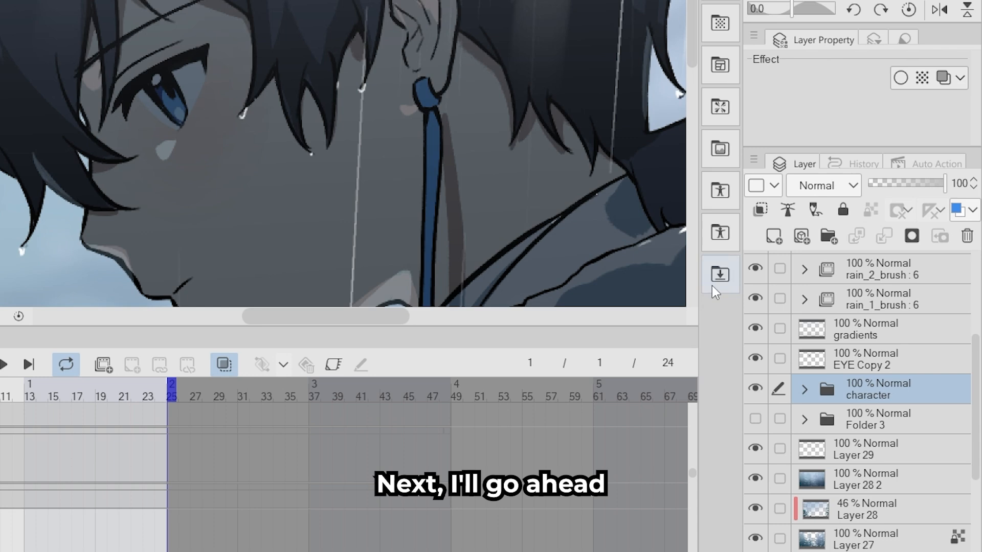
Place the eye animation folder directly above EYE Copy 2 and give it a new name beginning with EYE_
click(864, 330)
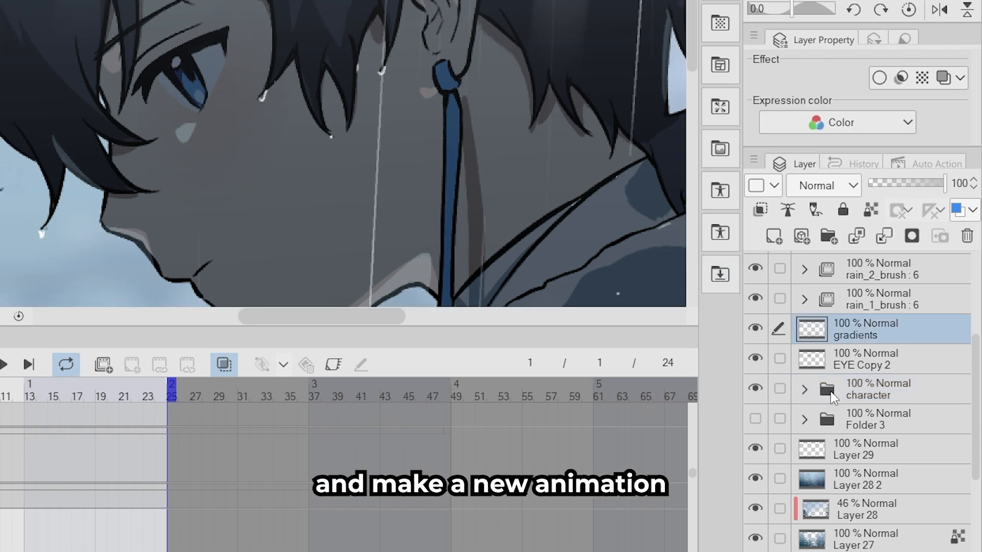
click(805, 390)
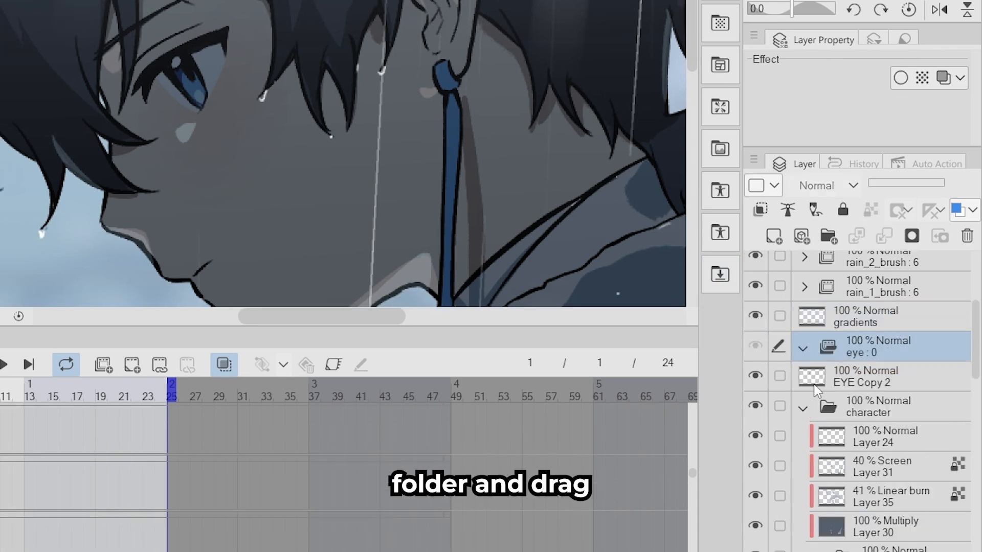
click(804, 402)
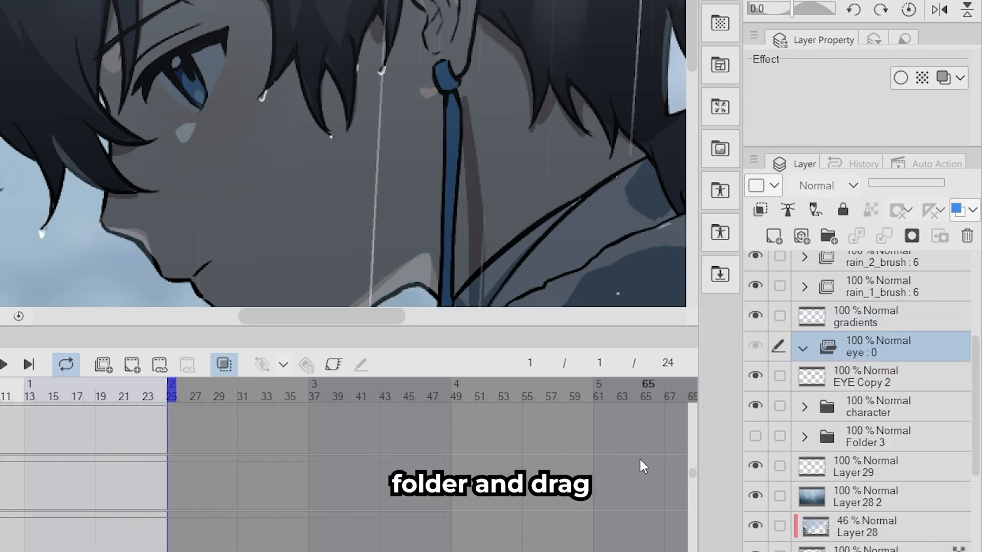
double_click(873, 344)
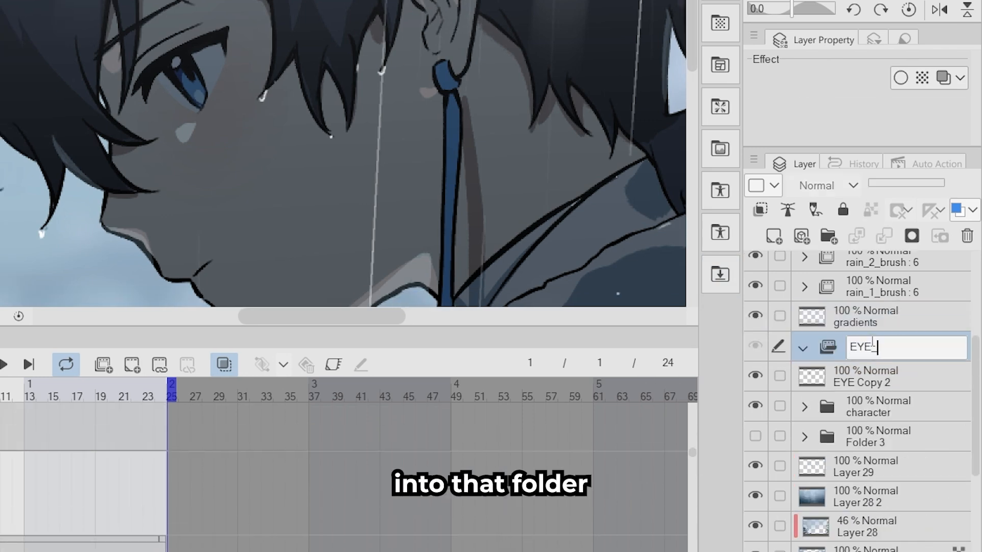
Move the EYE Copy 2 layer into the eye animation folder and rename it 2
drag(864, 377, 875, 357)
double_click(909, 383)
text(2)
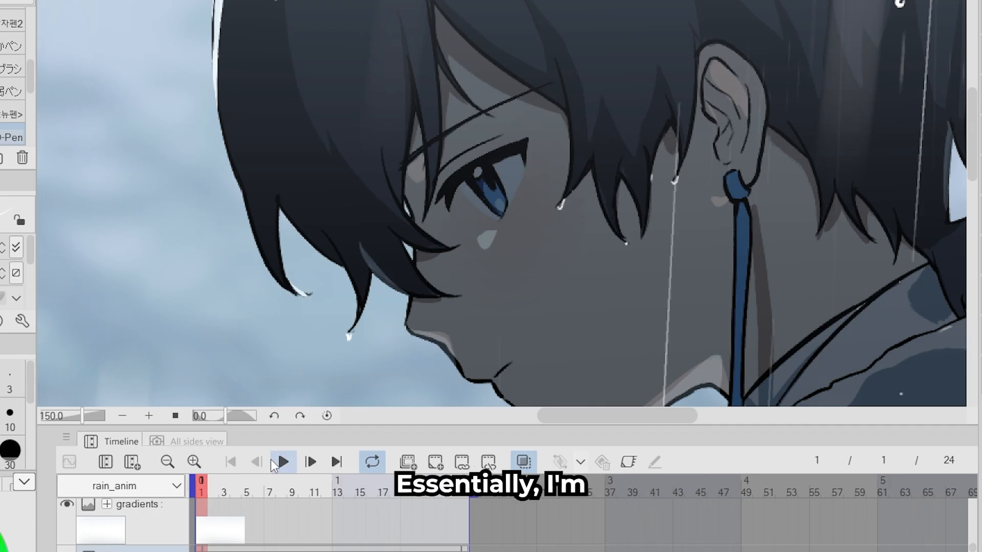
Lasso the upper lashes, eye shine and eyelid line on frame 5 and shift them slightly downward as a blink inbetween
scroll(473, 164, up, 3)
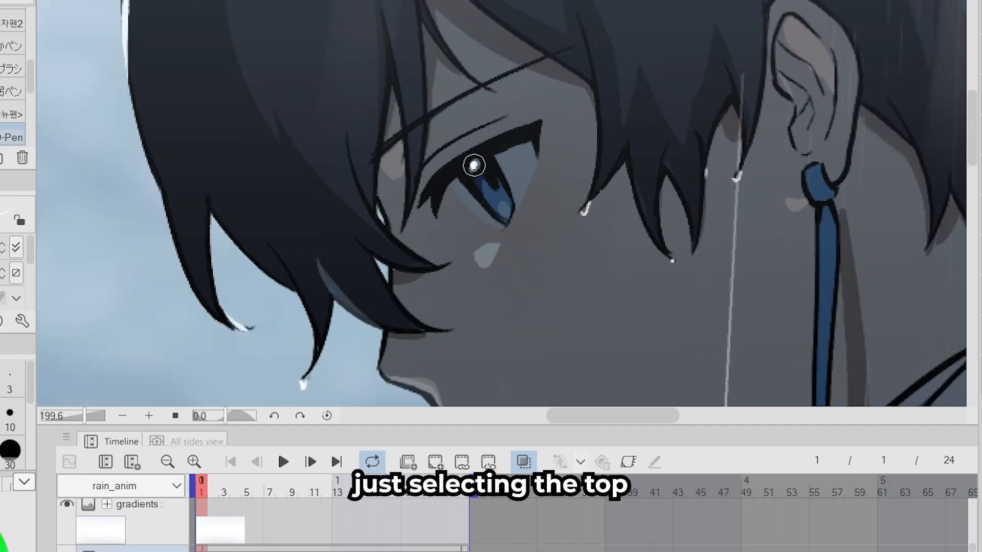
right_click(337, 247)
key(m)
drag(369, 188, 336, 261)
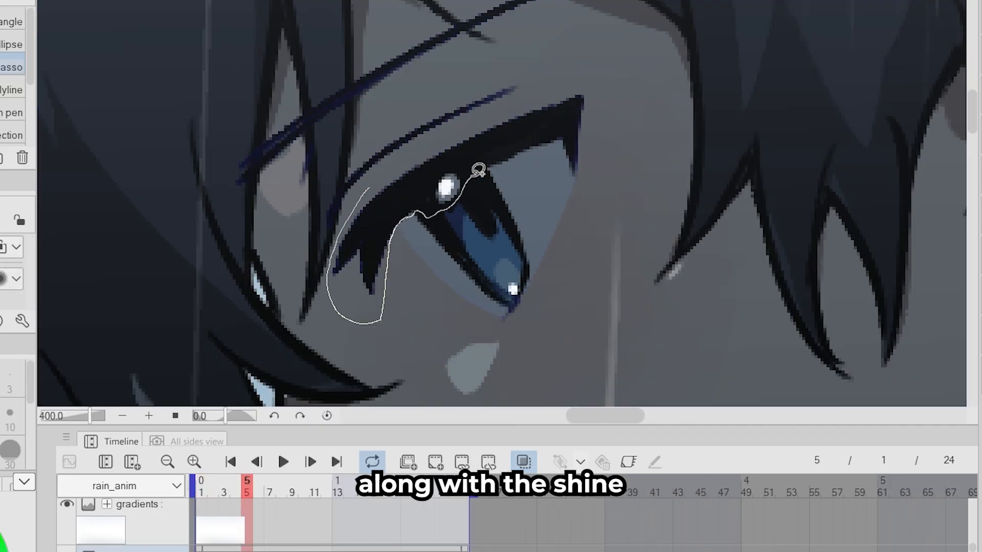
drag(582, 79, 370, 188)
key(ctrl+t)
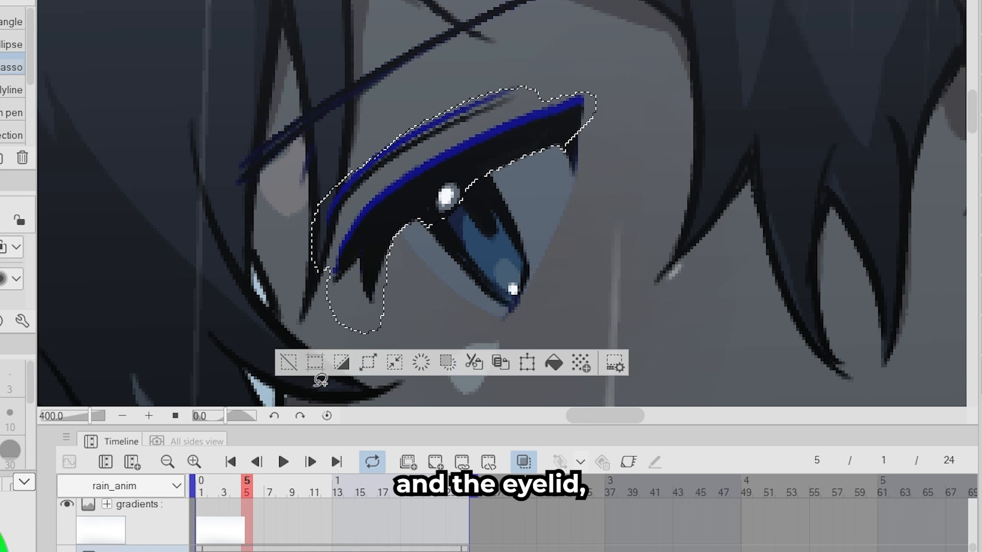
key(ctrl+t)
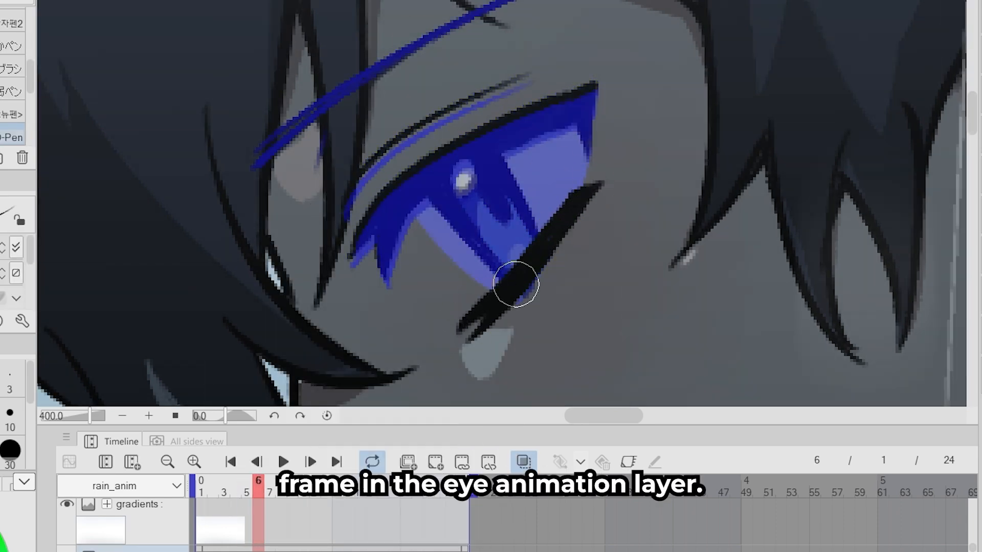
scroll(516, 284, down, 4)
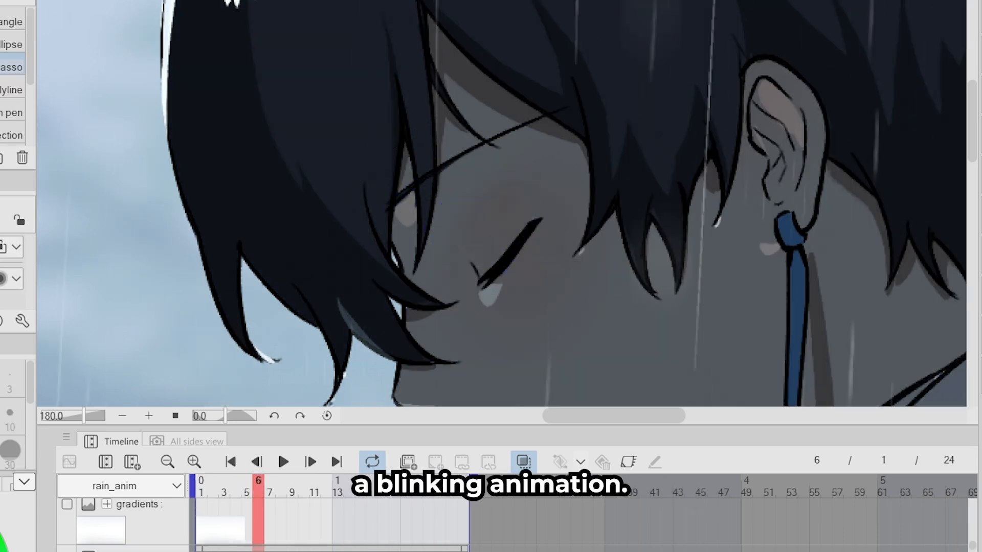
Play back the finished blinking animation and merge the visible artwork to a new layer
click(285, 462)
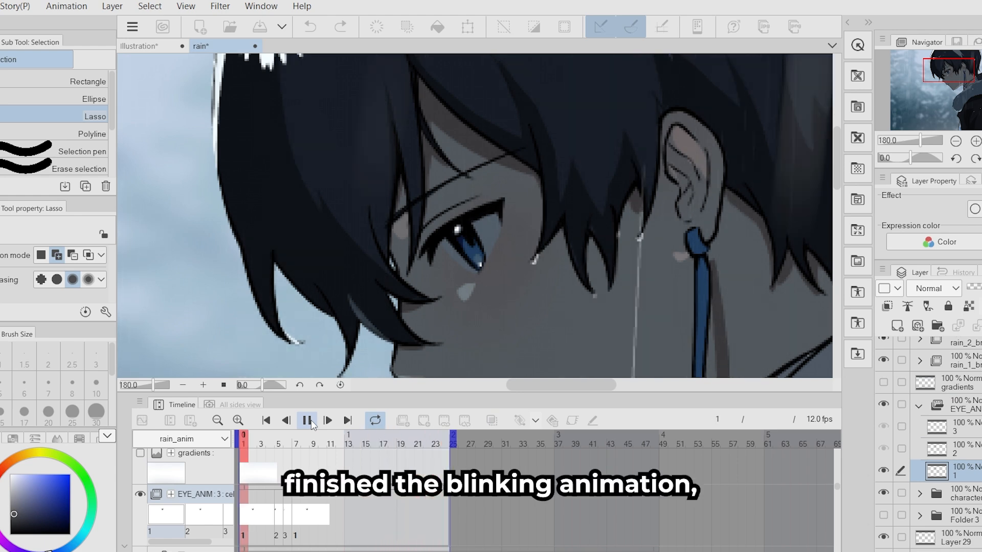
scroll(546, 317, down, 10)
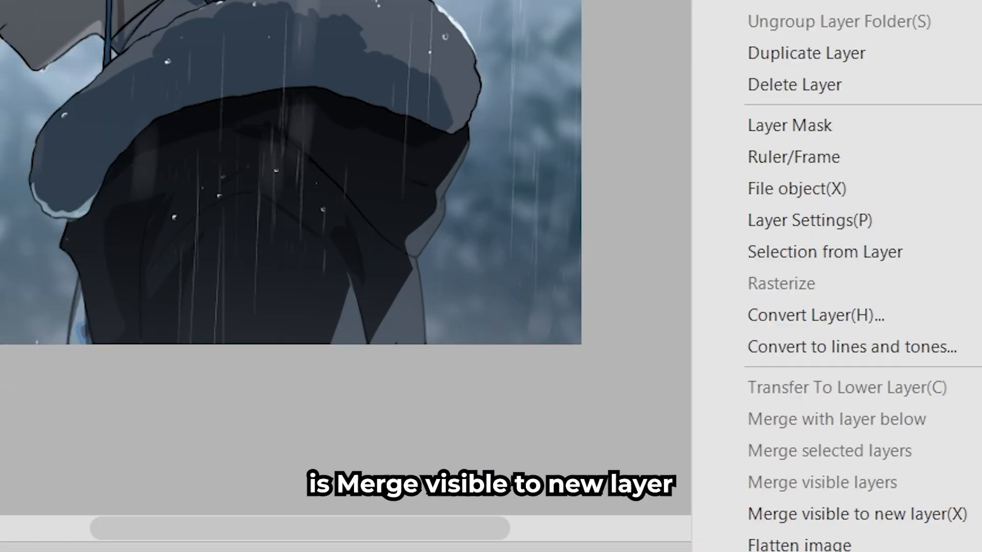
click(872, 513)
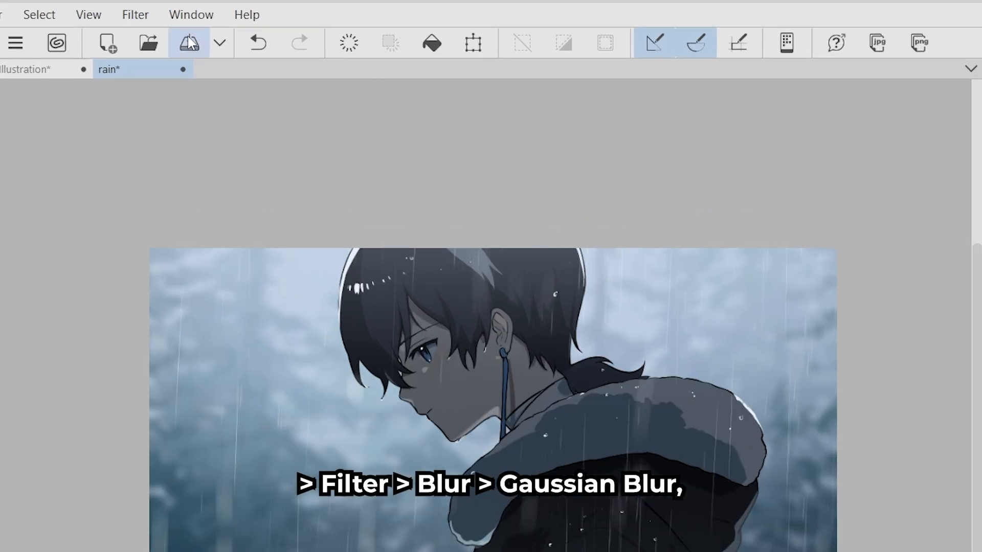
Apply a Gaussian blur with strength 88.20 to the merged layer and lower its opacity to 35% for a hazy effect
click(135, 15)
mouse_move(155, 39)
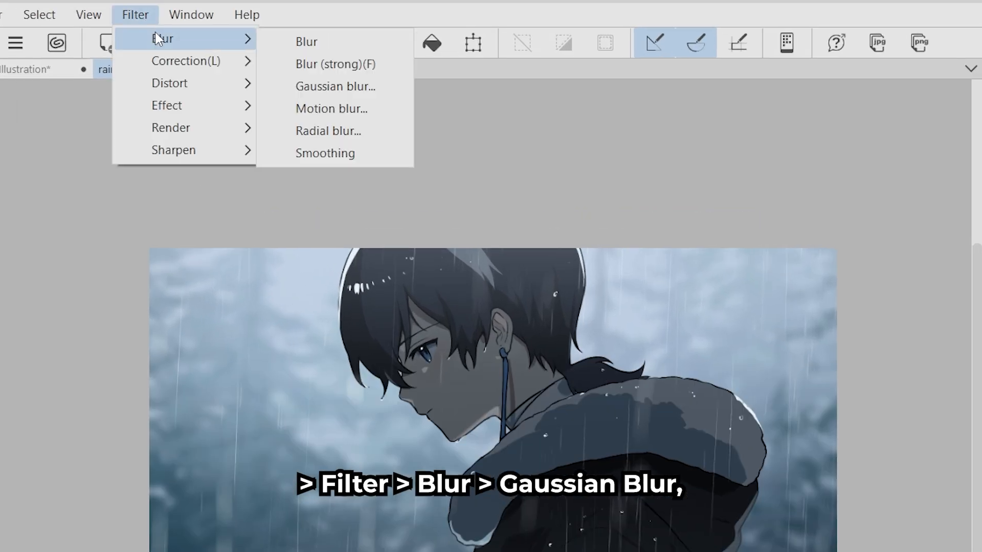
click(291, 82)
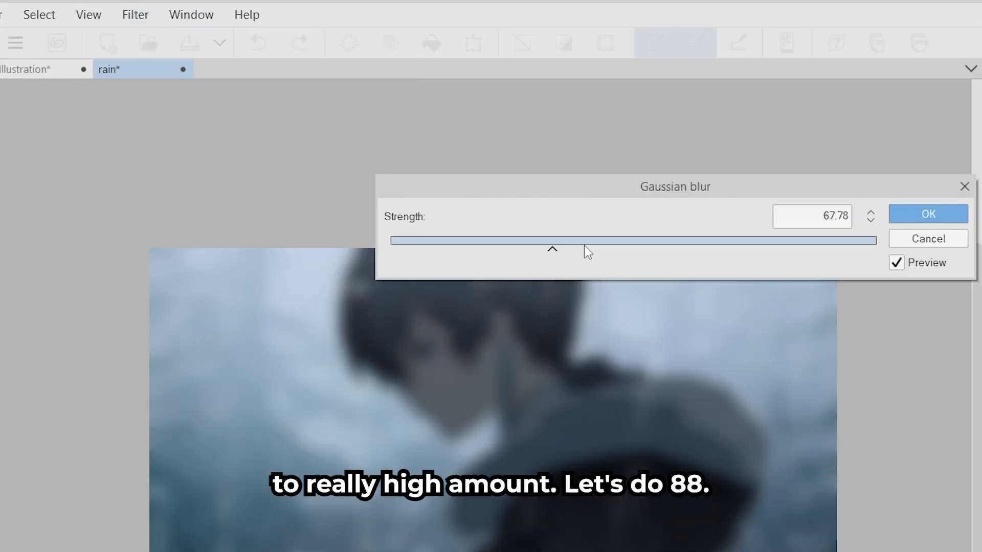
click(928, 214)
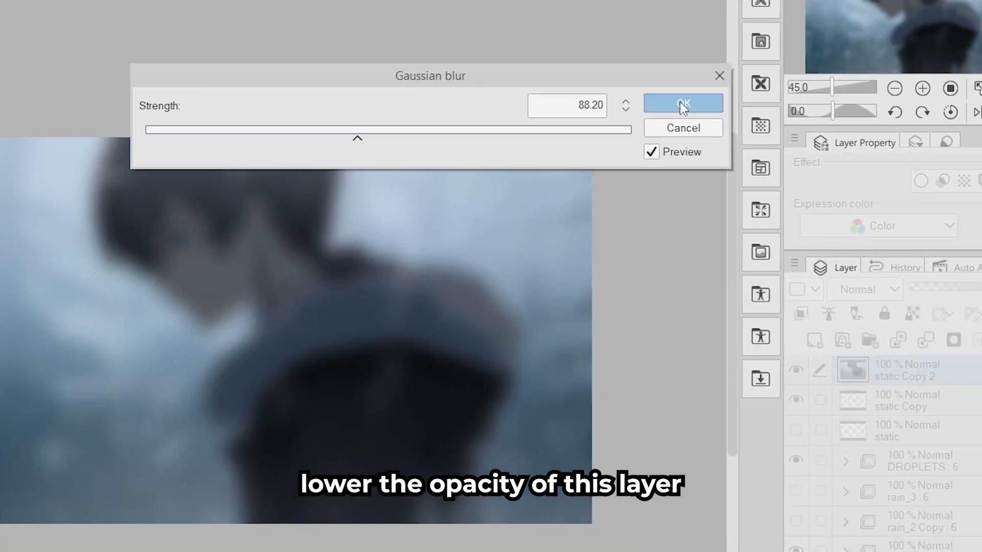
click(710, 115)
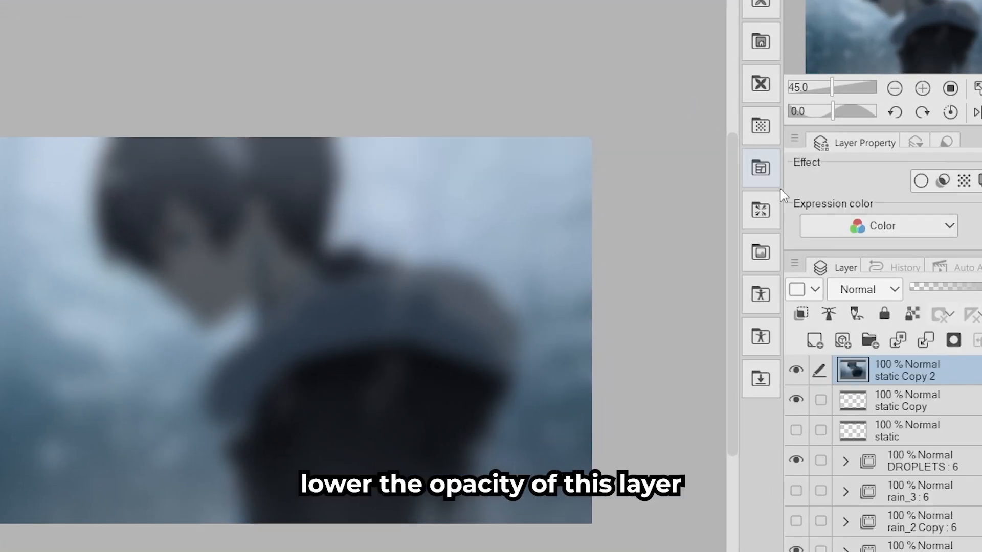
drag(919, 286, 938, 289)
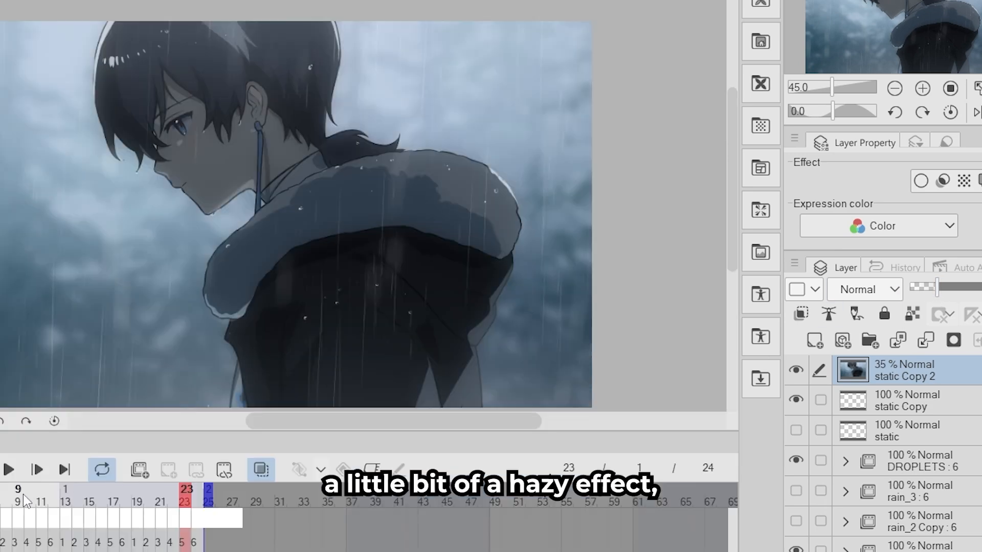